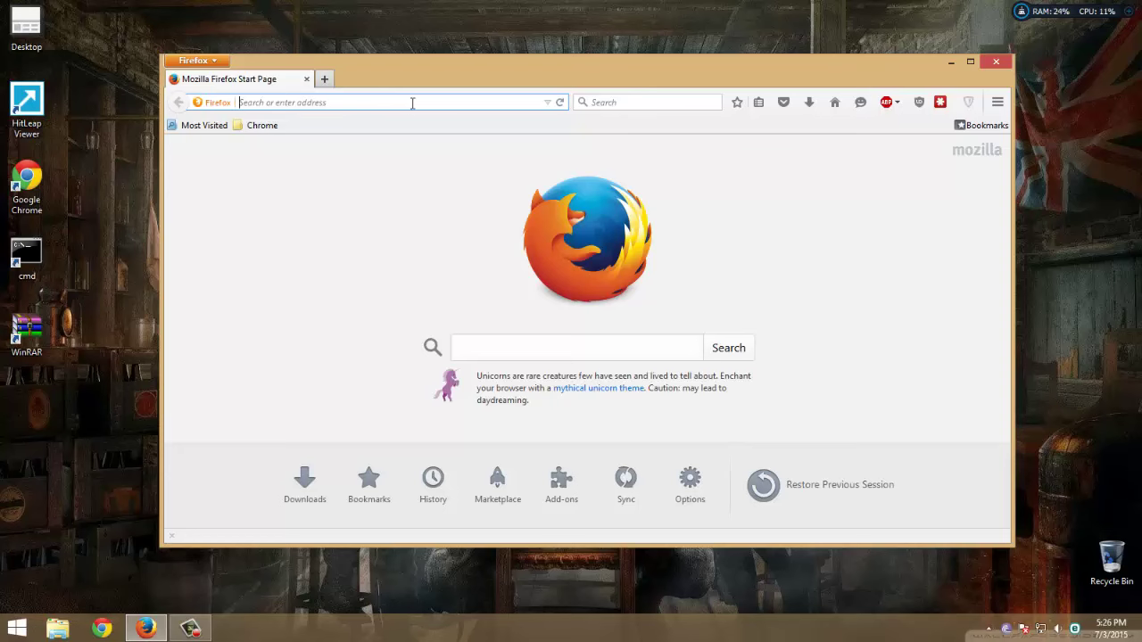
Run a Google search for 'mybb' from the Firefox address bar
text(mybb)
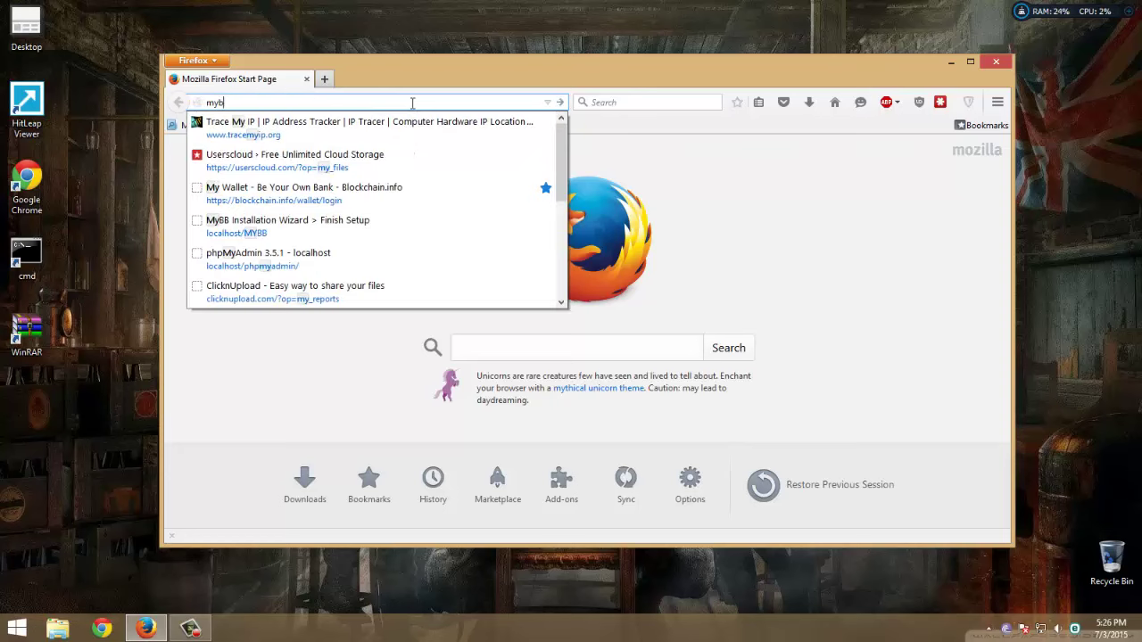
key(Return)
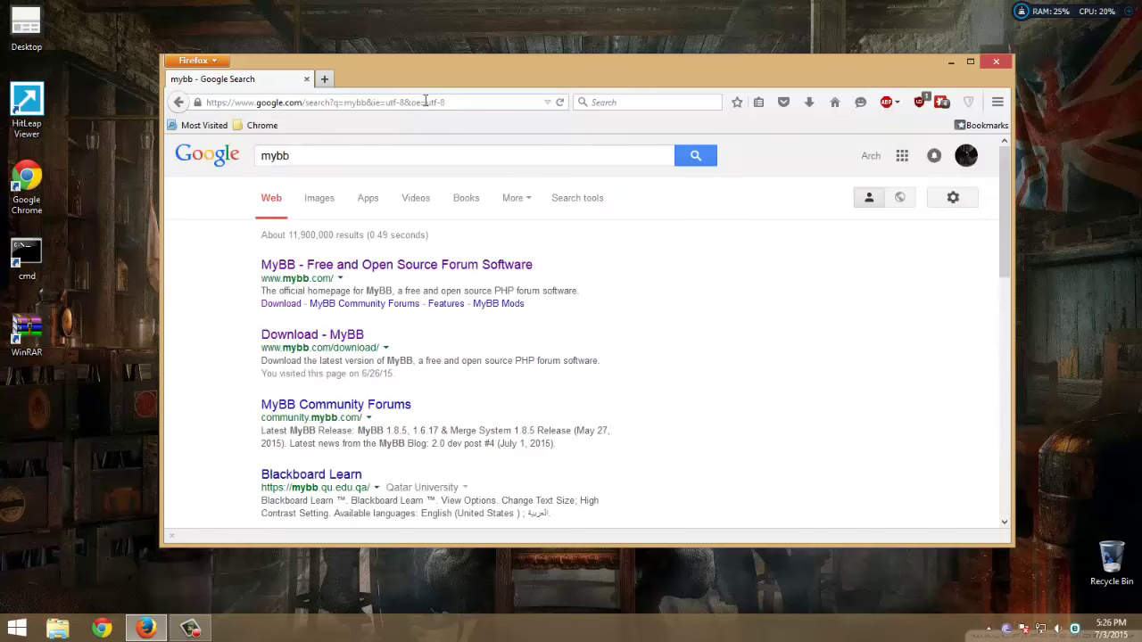
Download mybb_1805.zip (MyBB 1.8.5) from mybb.com to the desktop, then close Firefox
click(425, 268)
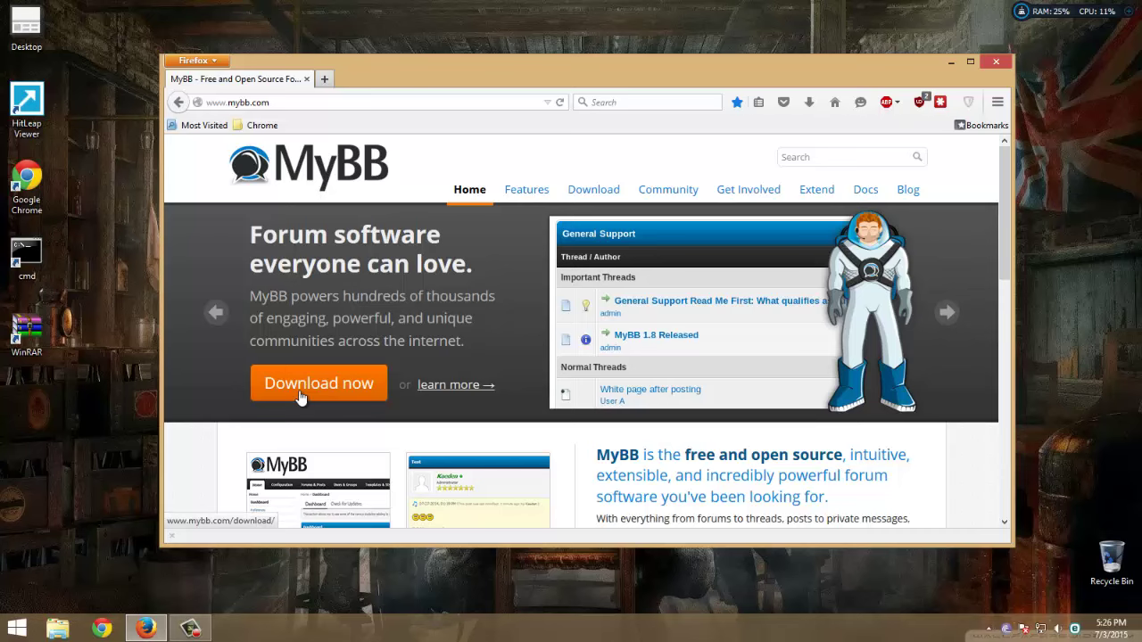
click(301, 386)
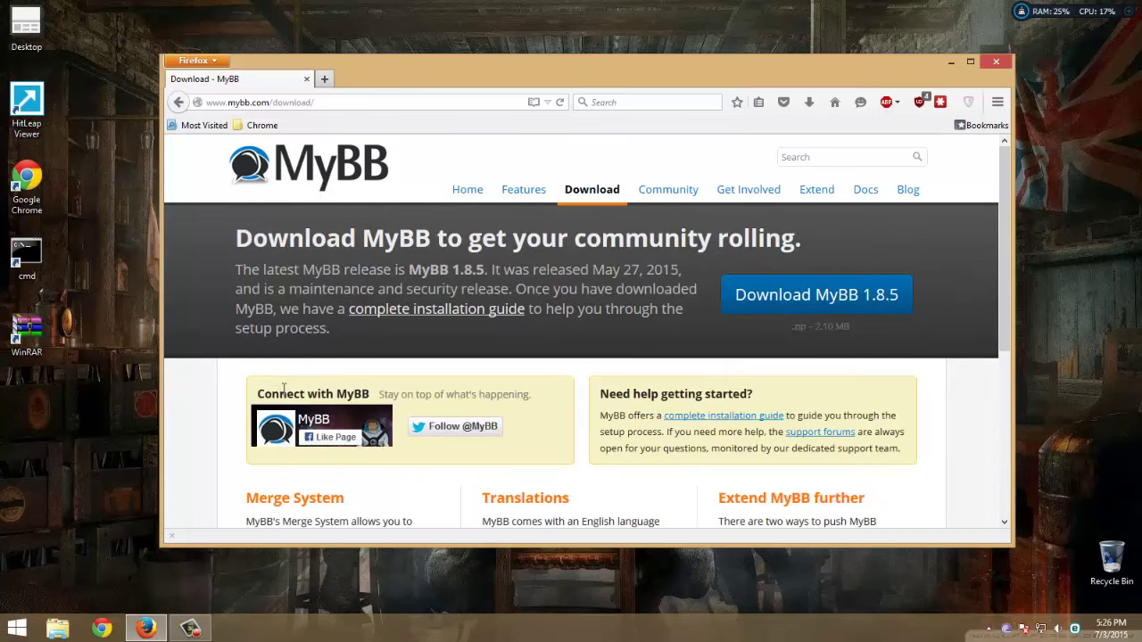
click(845, 303)
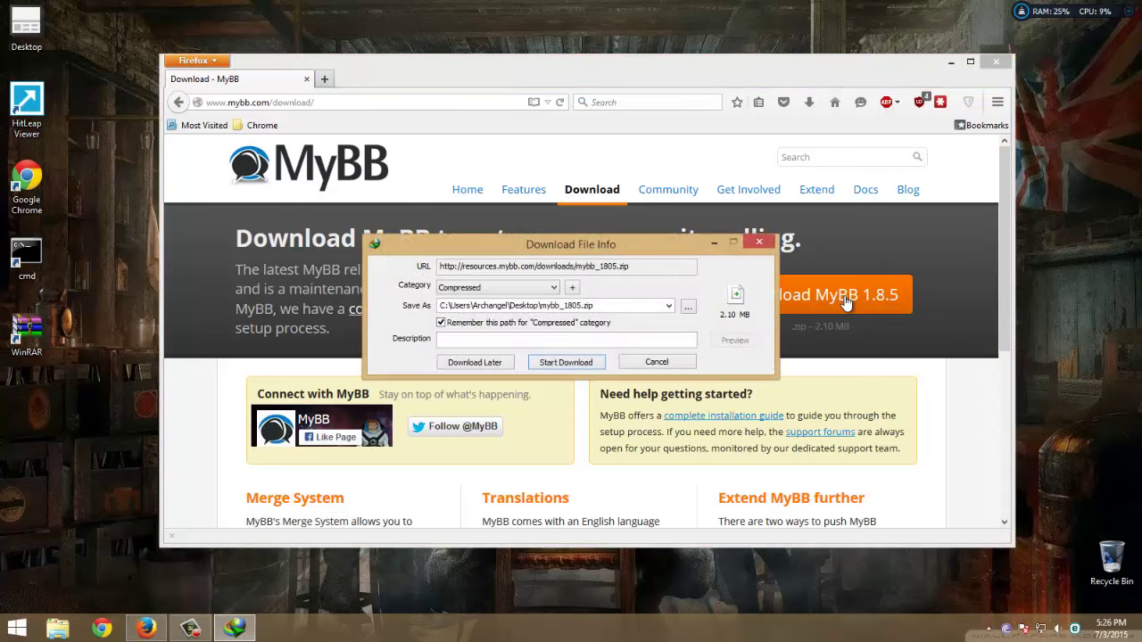
click(569, 362)
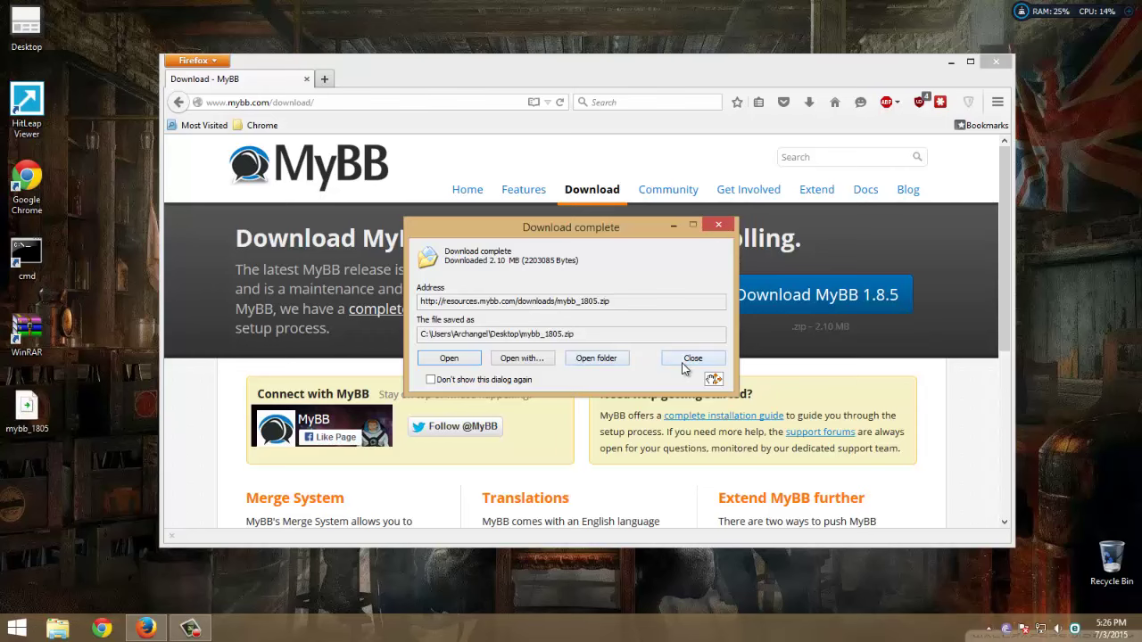
click(692, 358)
click(996, 60)
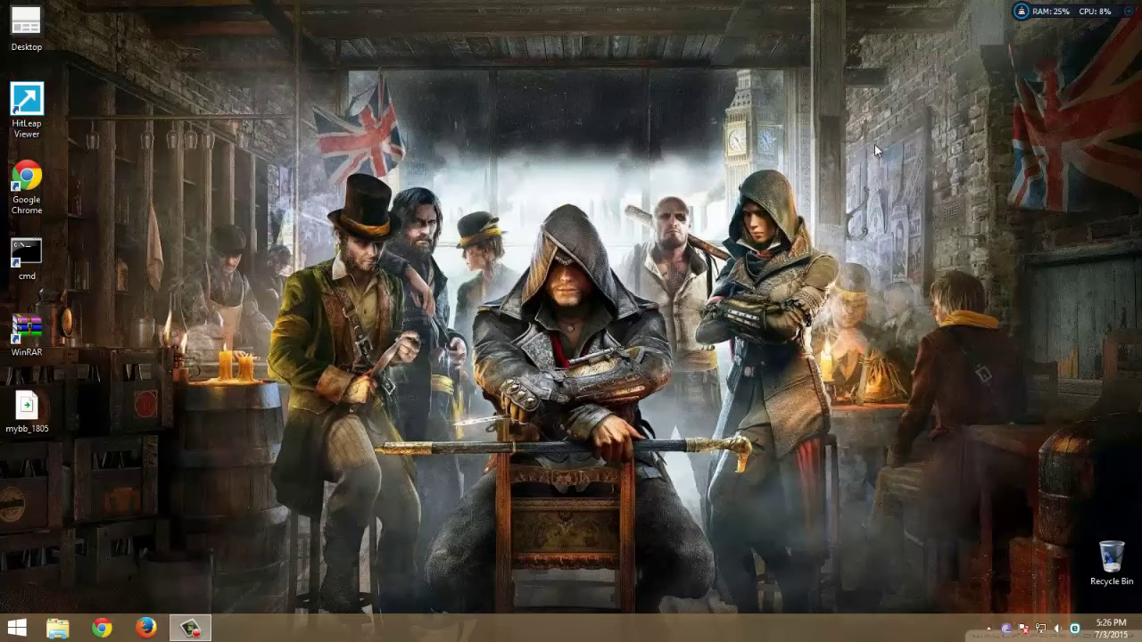
Extract mybb_1805.zip and rename the extracted folder to mybb
right_click(39, 435)
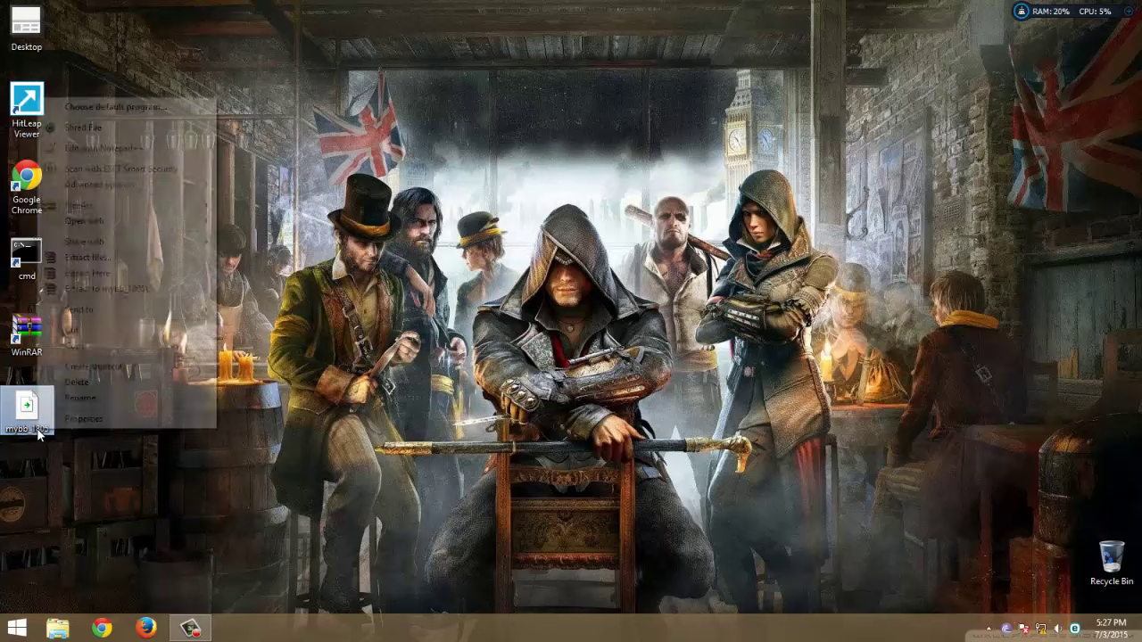
click(87, 257)
click(599, 460)
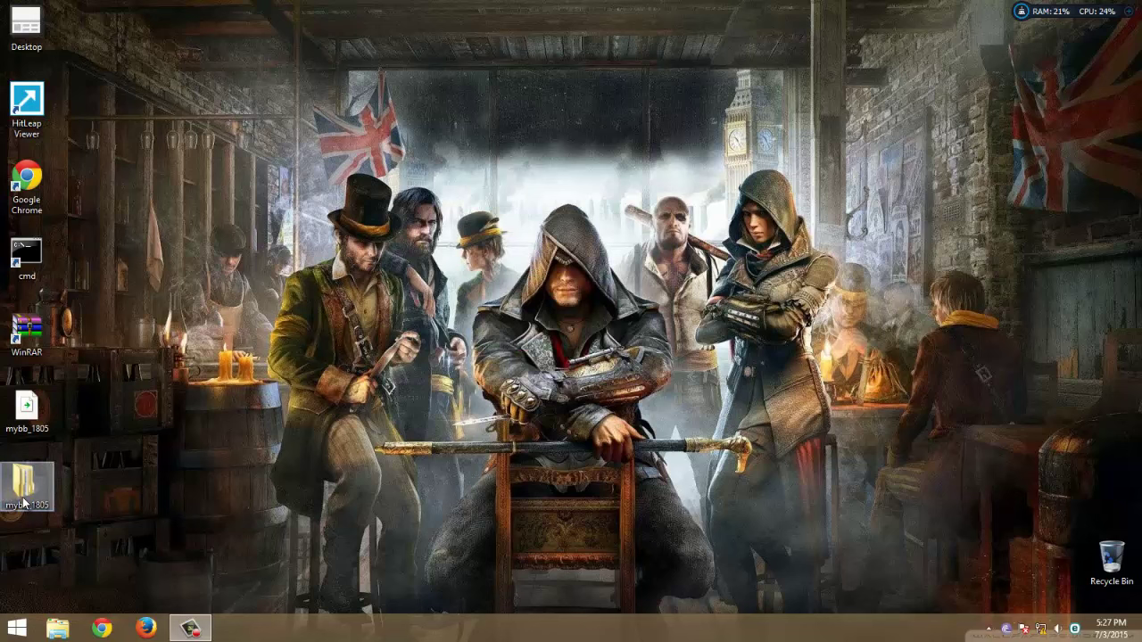
click(21, 500)
click(42, 506)
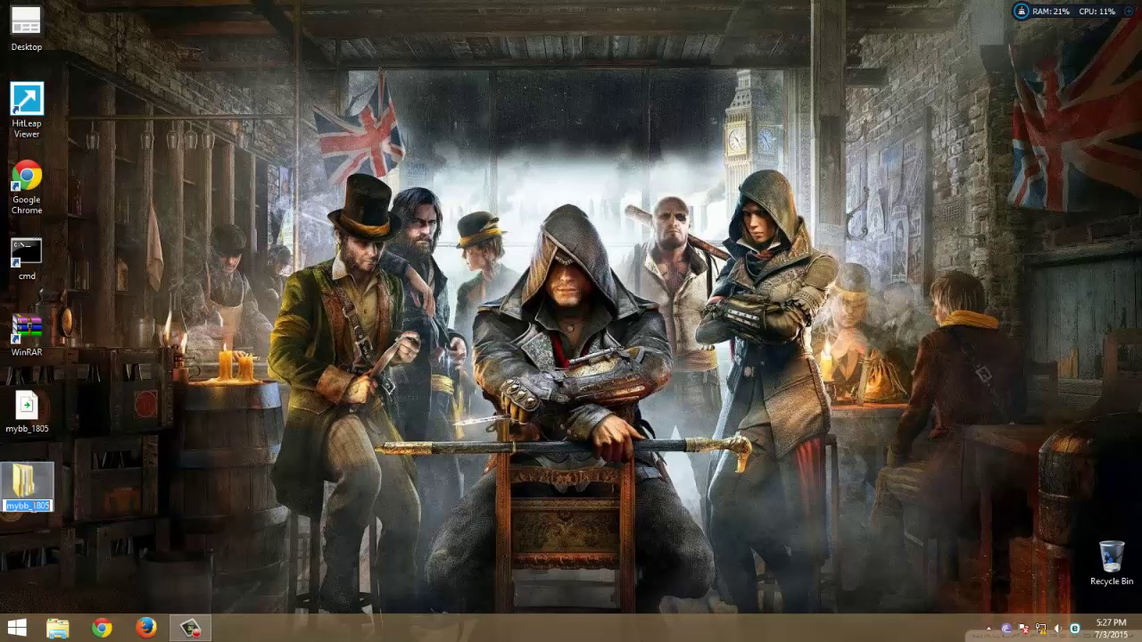
text(mybb)
key(Return)
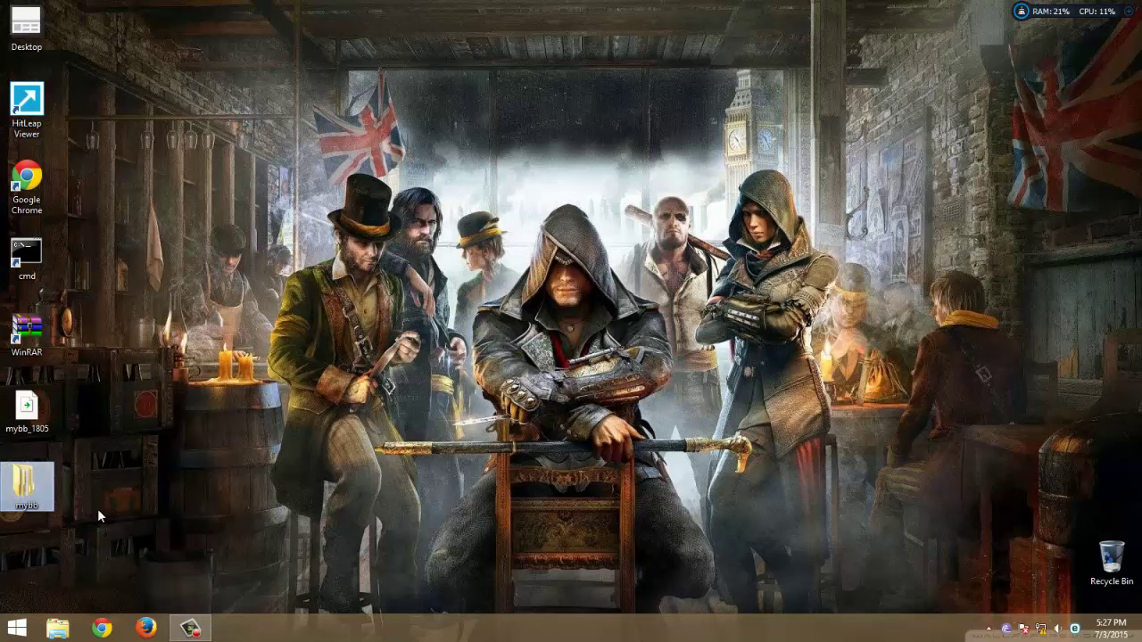
Inside it, rename the Upload folder to mybb and copy that folder
double_click(52, 489)
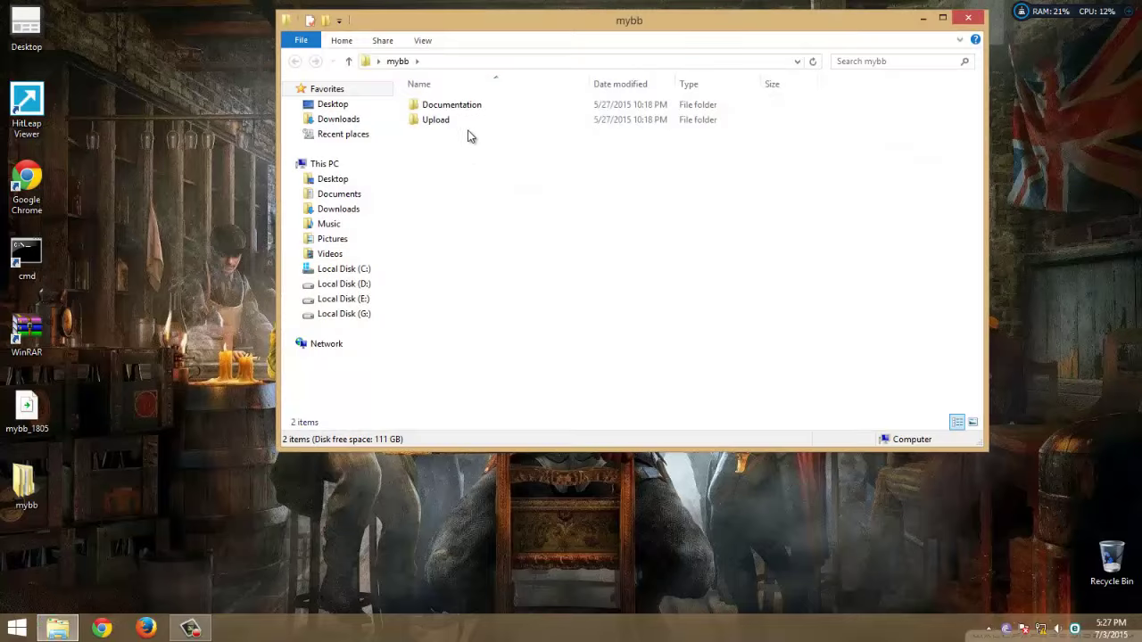
click(450, 121)
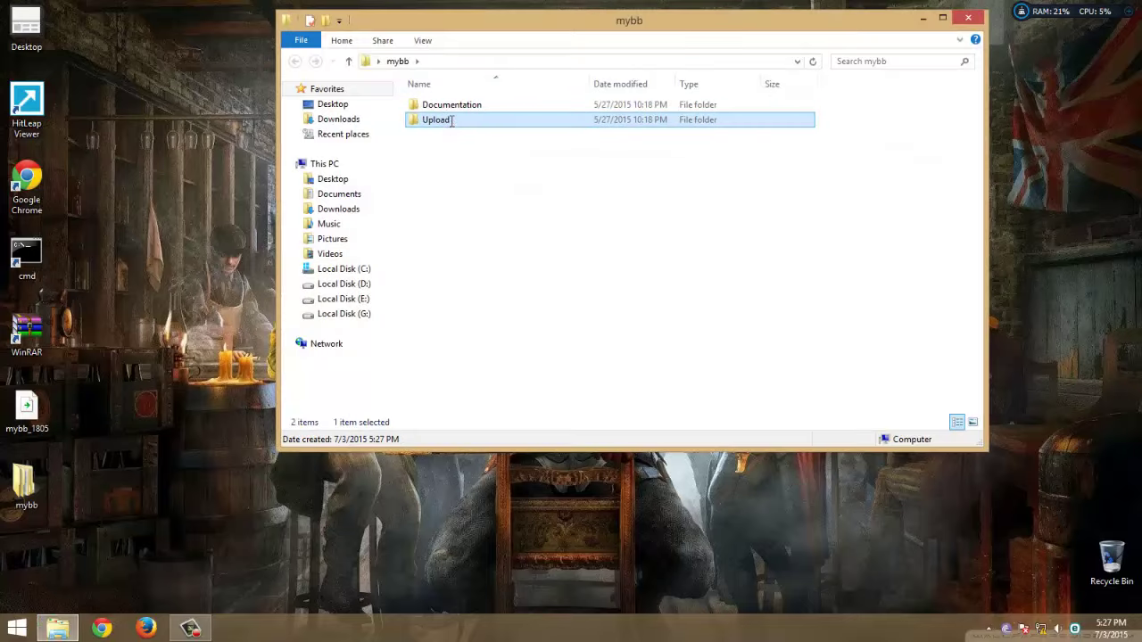
click(451, 120)
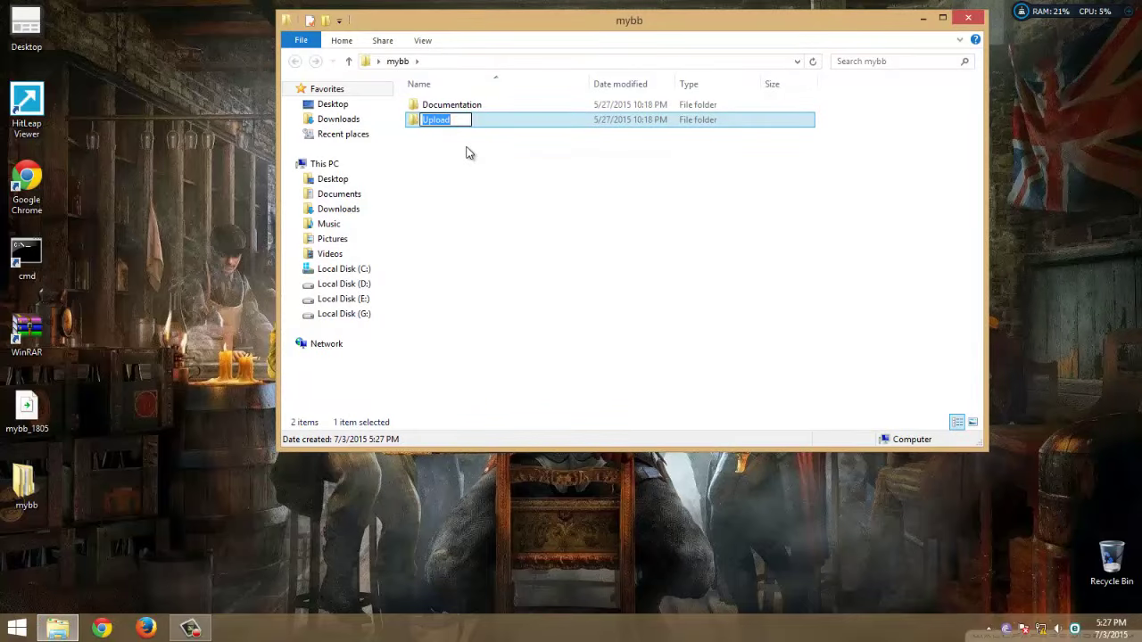
text(mybb)
key(Return)
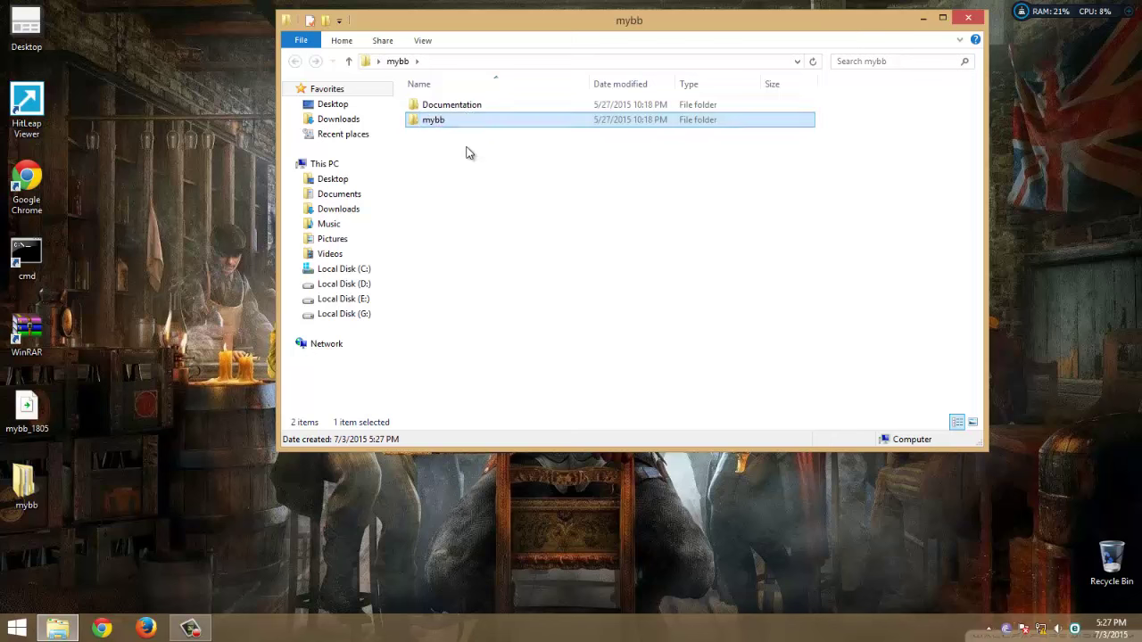
key(Return)
scroll(438, 267, down, 6)
scroll(420, 326, up, 6)
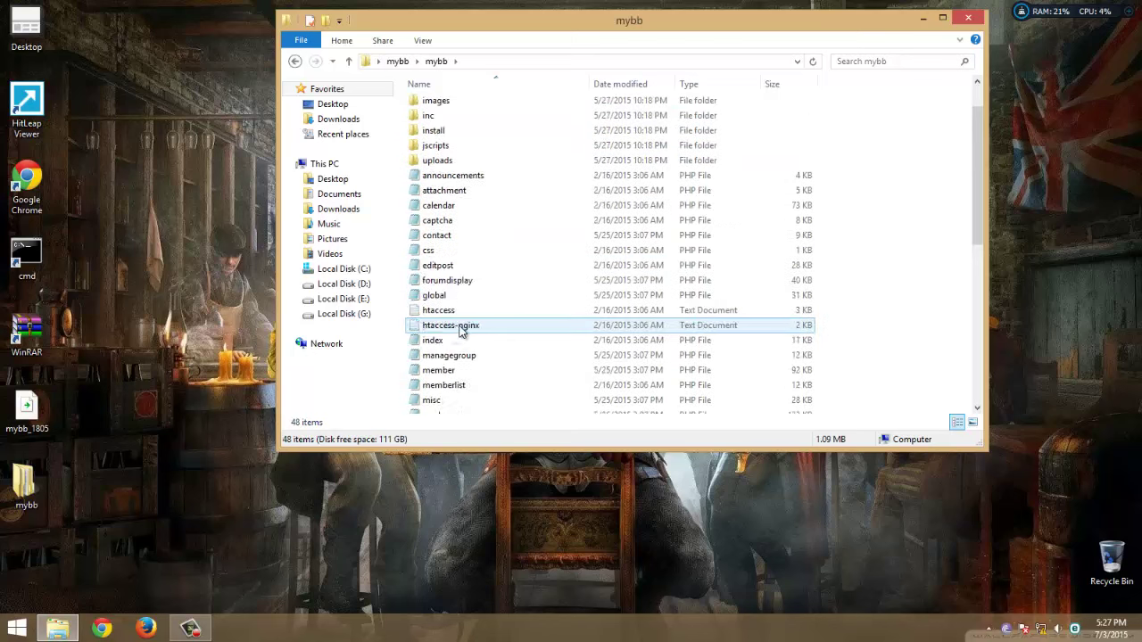
key(BackSpace)
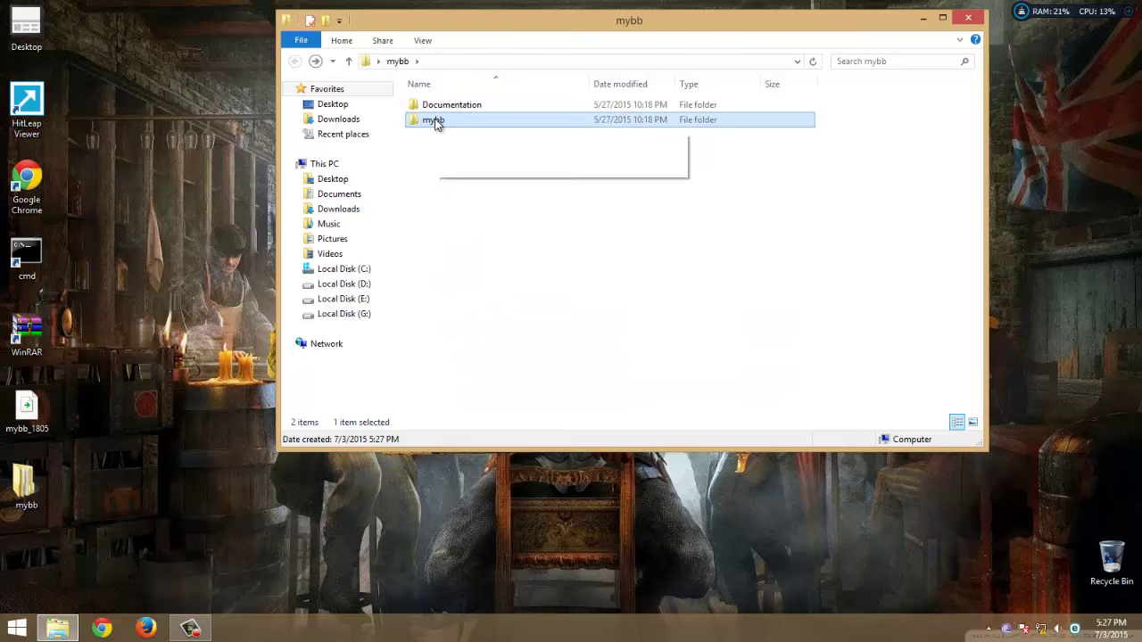
right_click(436, 120)
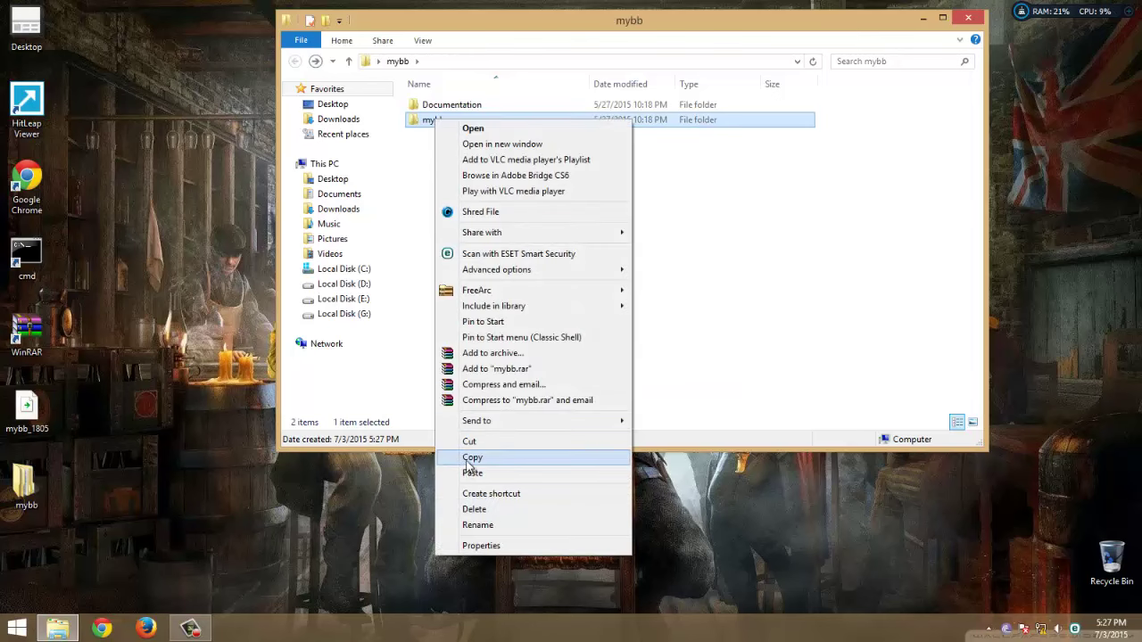
click(472, 457)
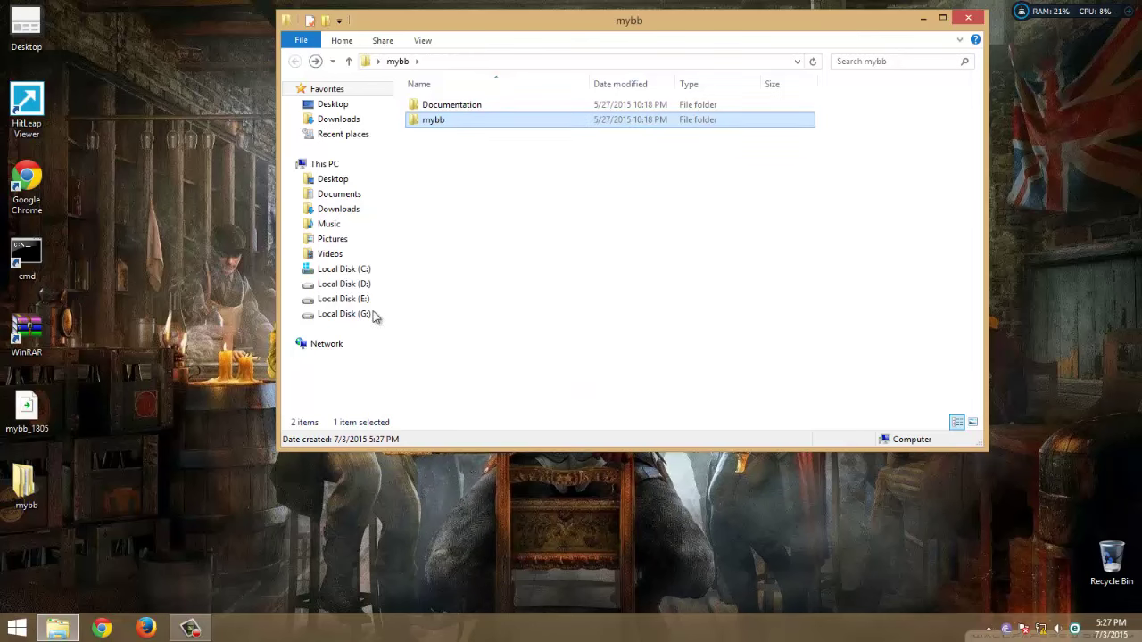
Paste the mybb folder into C:\wamp\www, check its files, and close Explorer
click(357, 274)
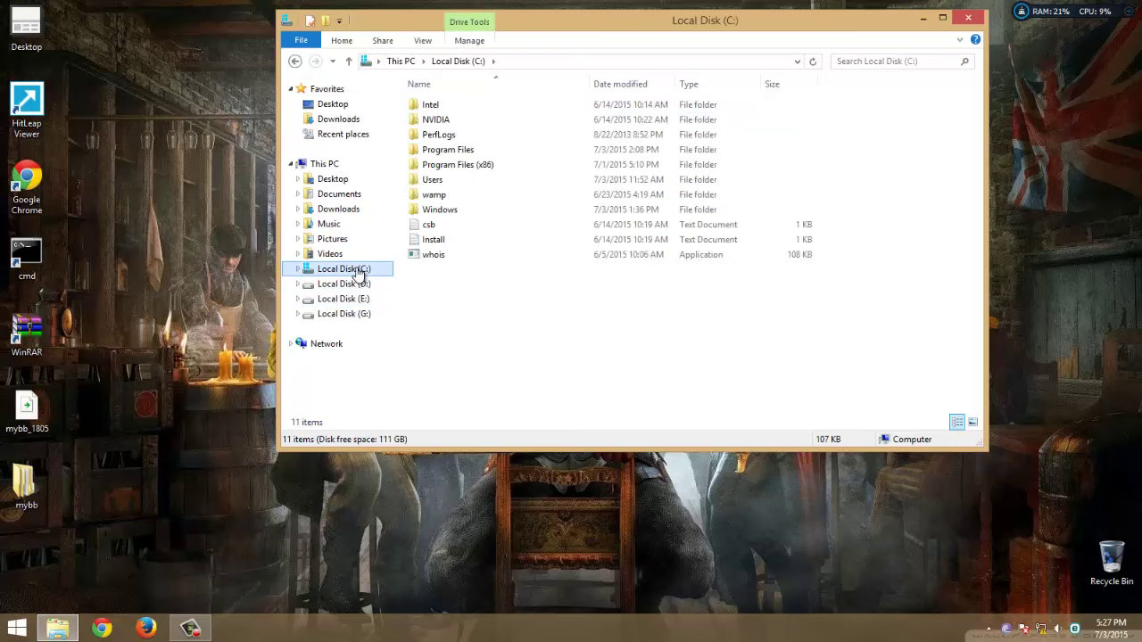
click(475, 200)
double_click(475, 200)
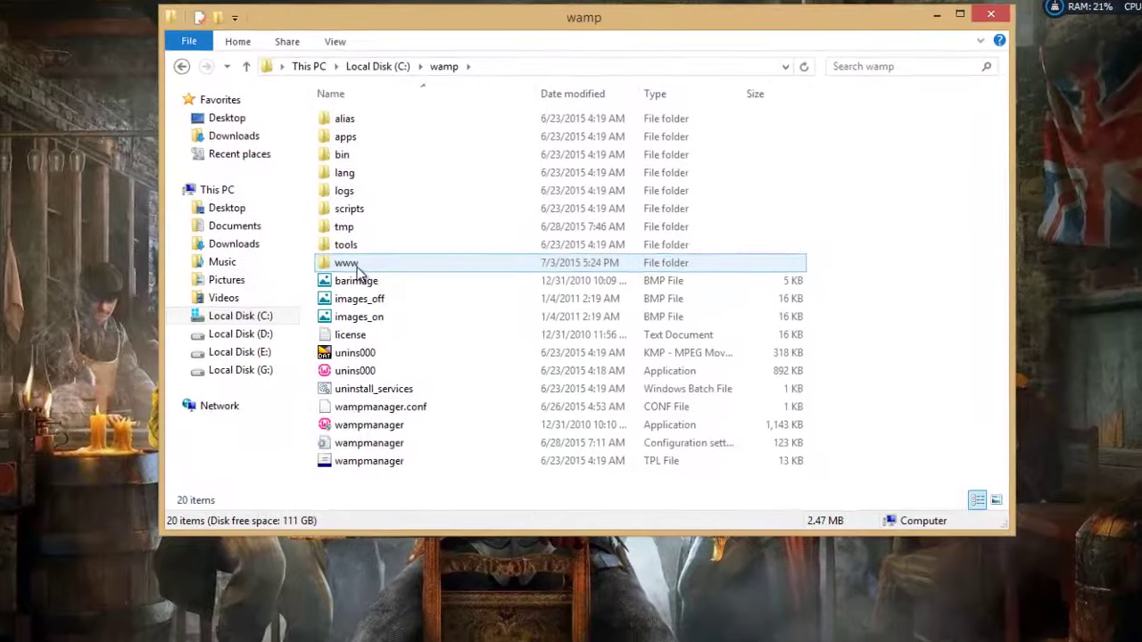
double_click(447, 225)
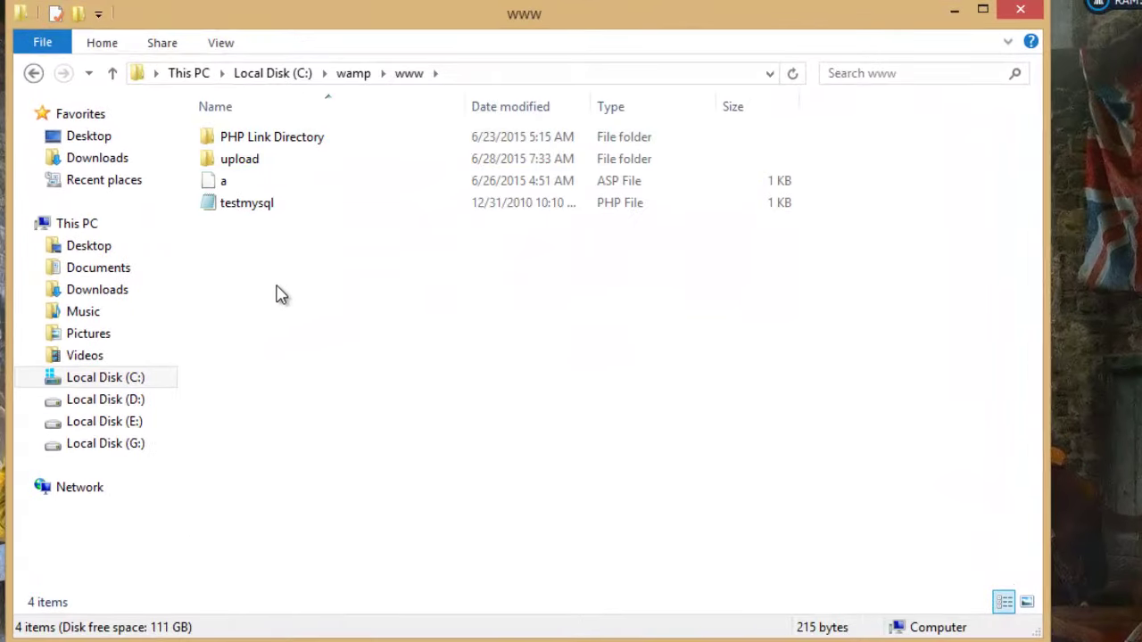
right_click(276, 293)
click(321, 437)
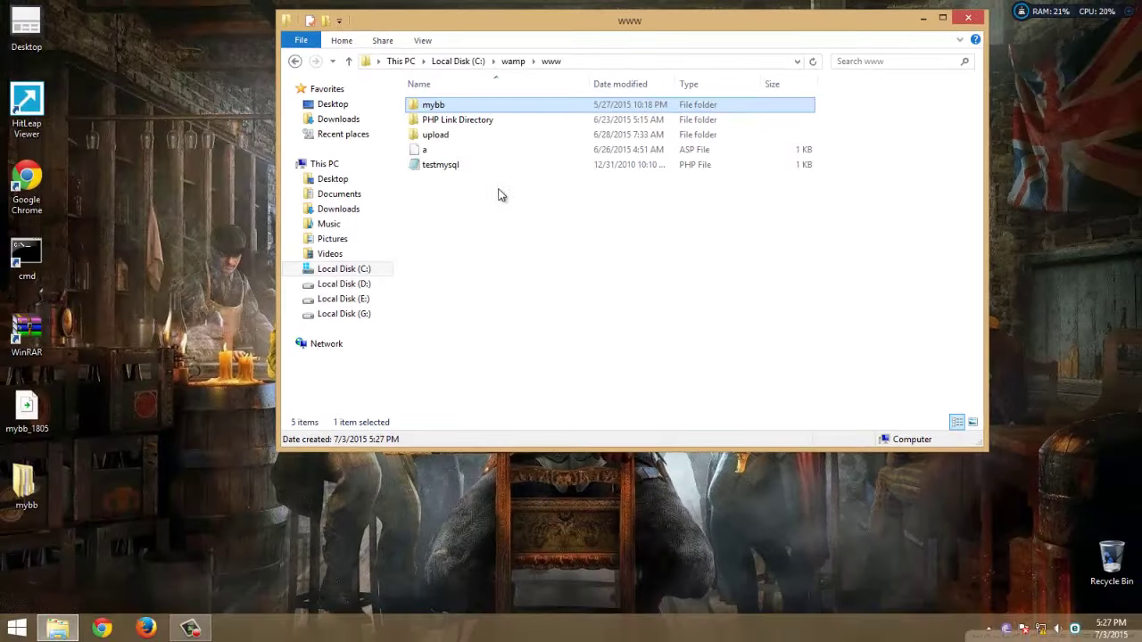
double_click(466, 104)
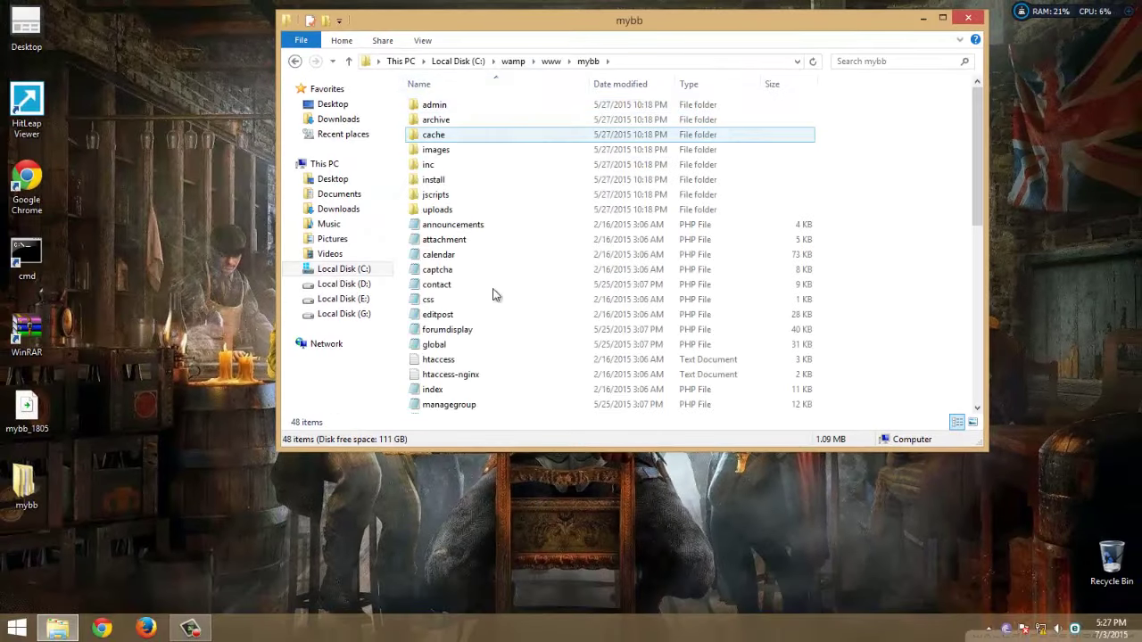
click(968, 18)
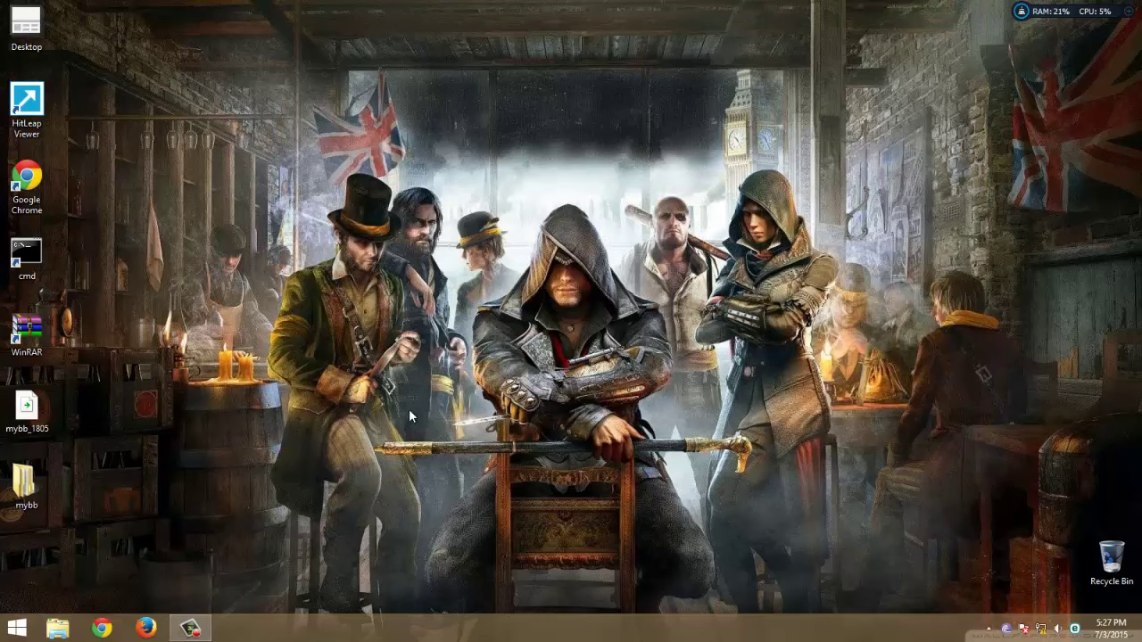
Relaunch Firefox and set it as the Windows default browser
click(146, 627)
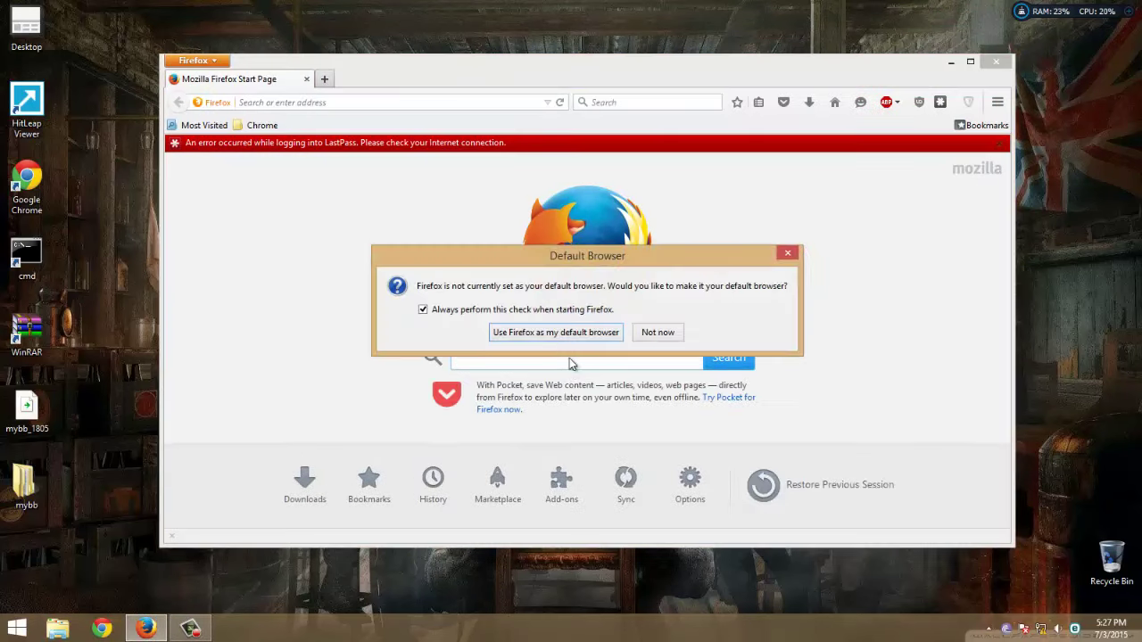
click(543, 333)
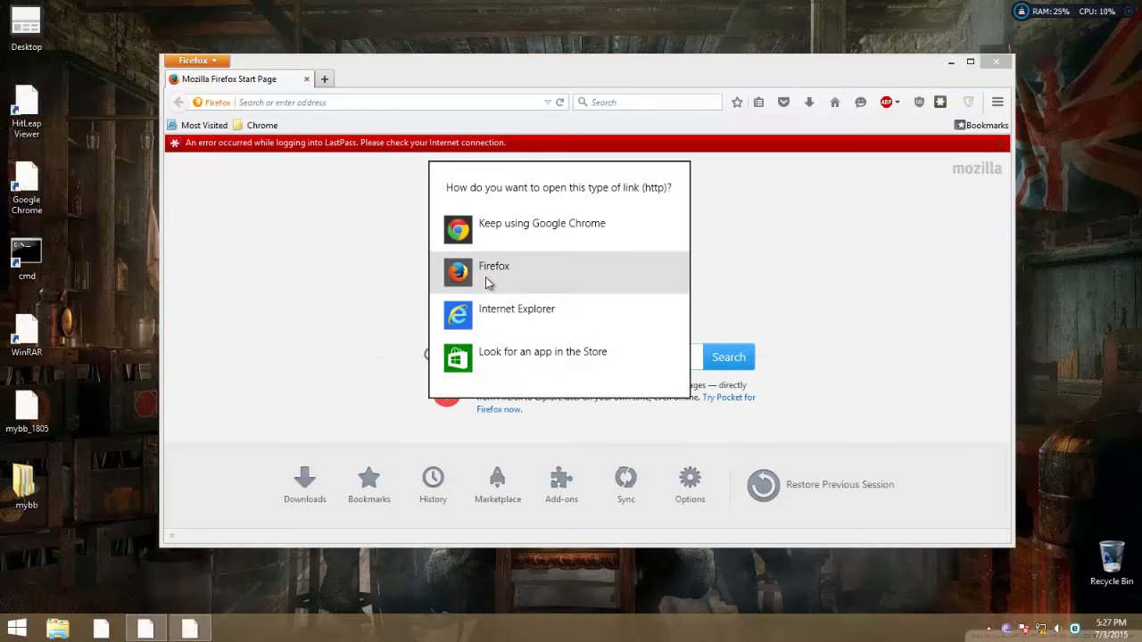
click(485, 278)
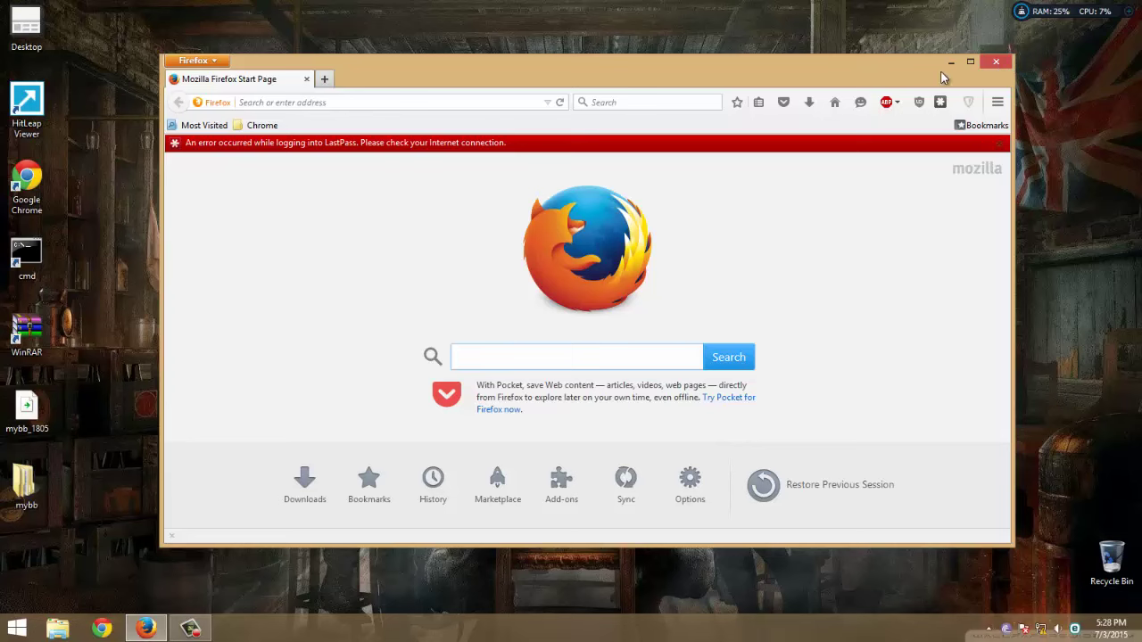
Start WampServer from the Start search and bring up its tray menu
key(super)
text(wam)
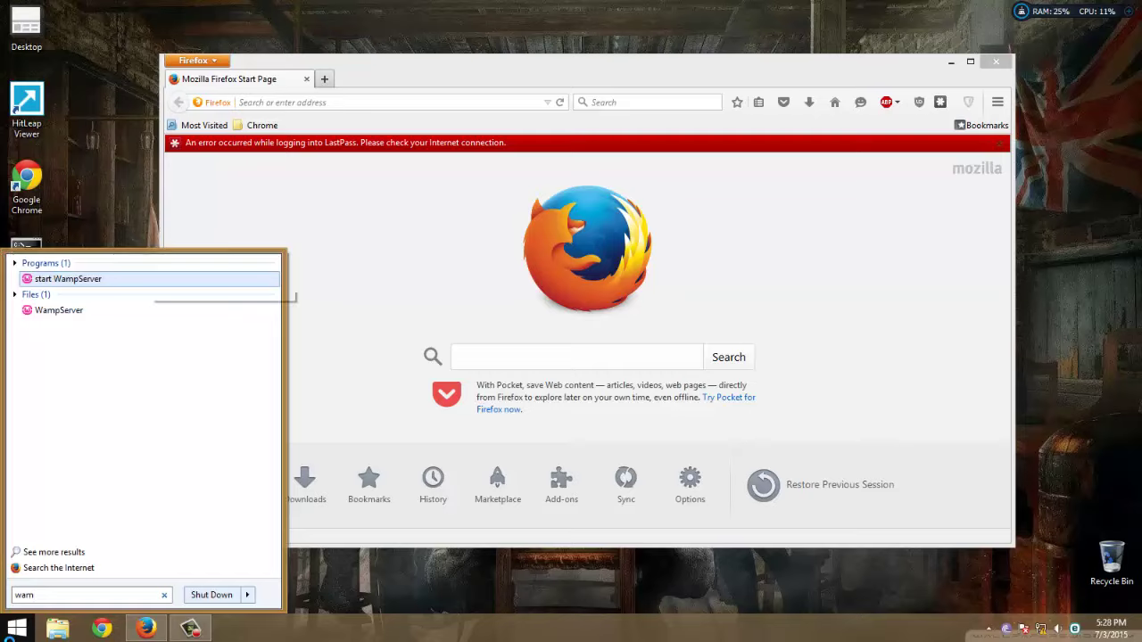
text(p)
key(Return)
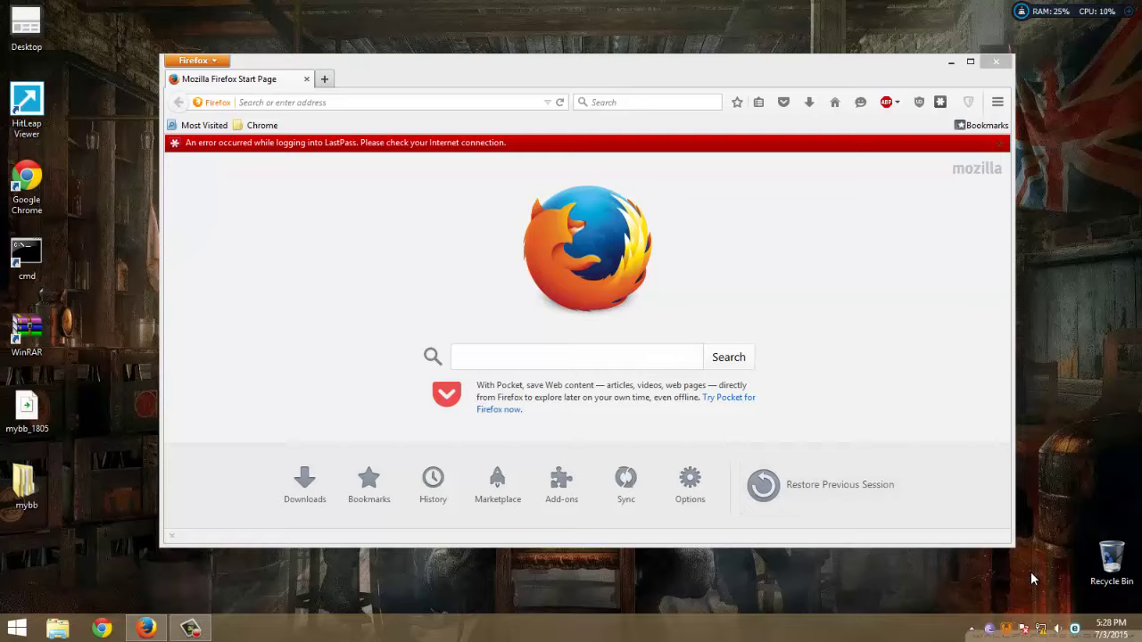
click(1008, 628)
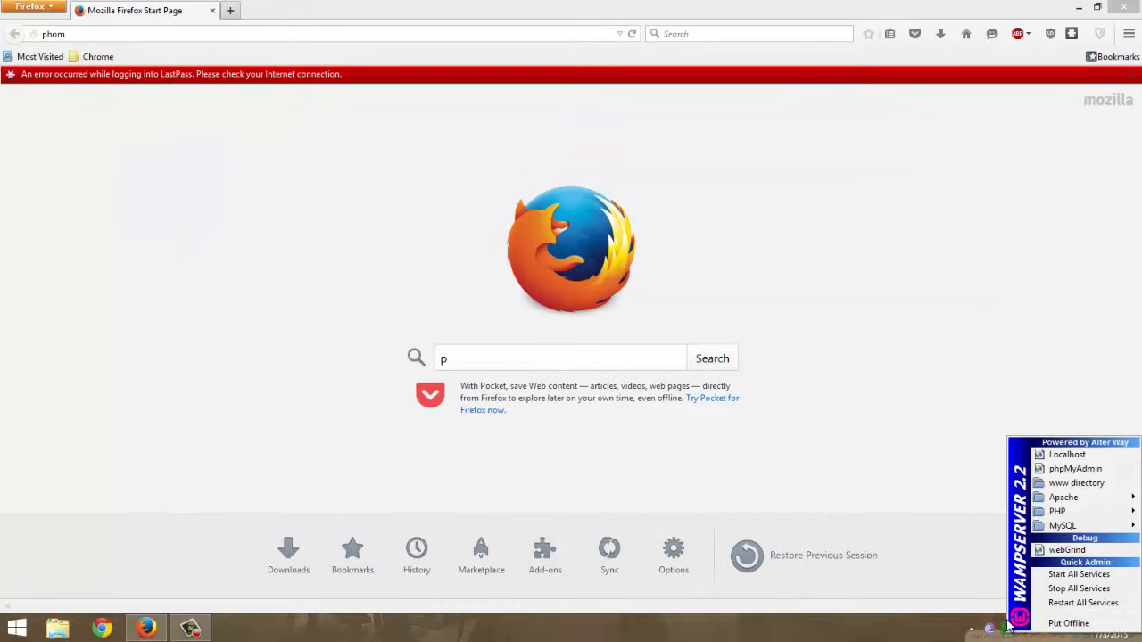
Open phpMyAdmin from the WampServer tray and create a database named mybb
click(1075, 468)
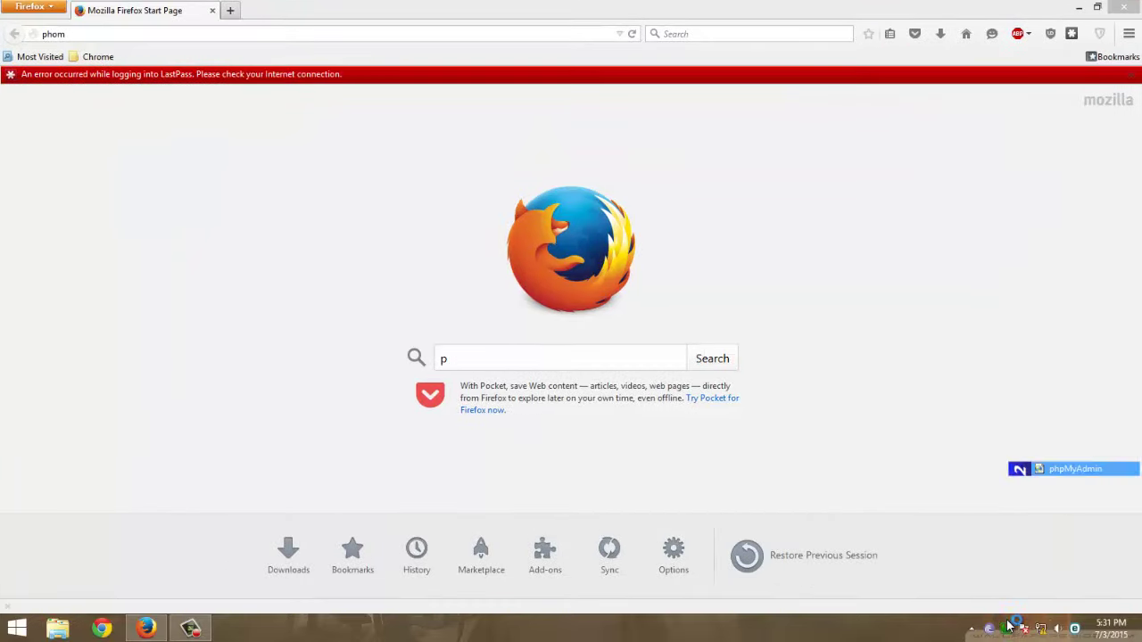
click(212, 10)
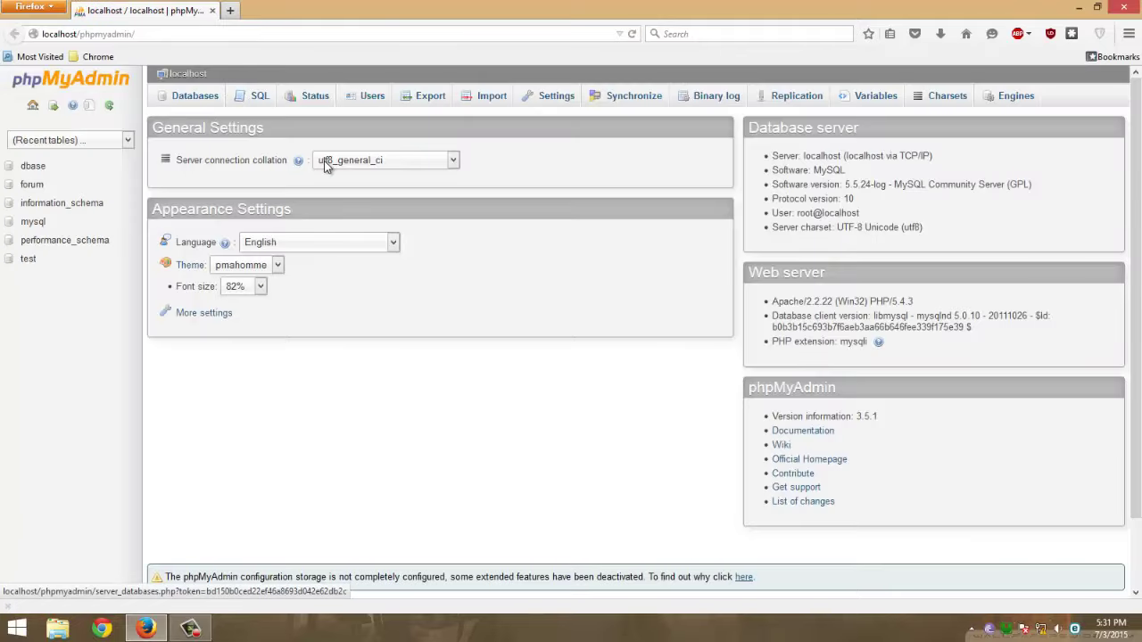
click(197, 106)
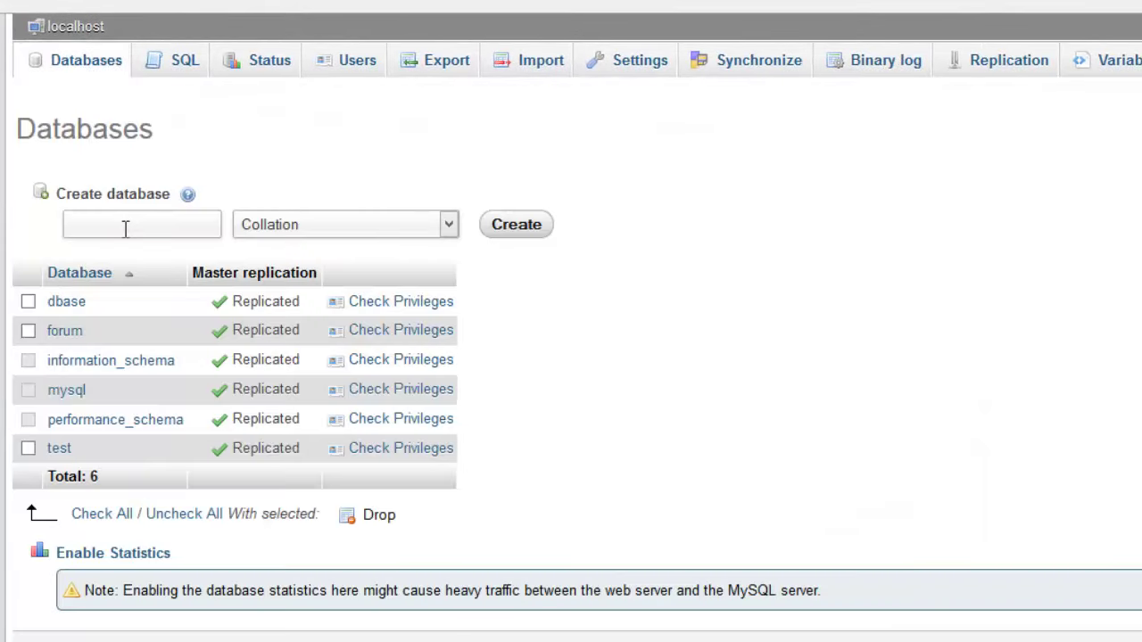
click(126, 229)
text(mybb)
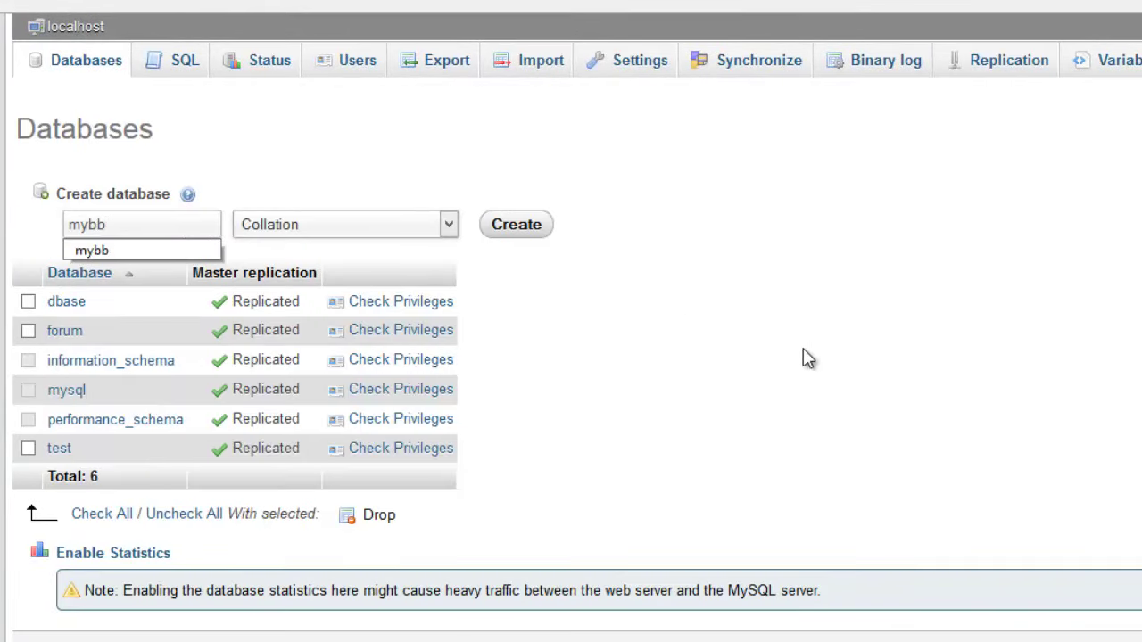
click(802, 350)
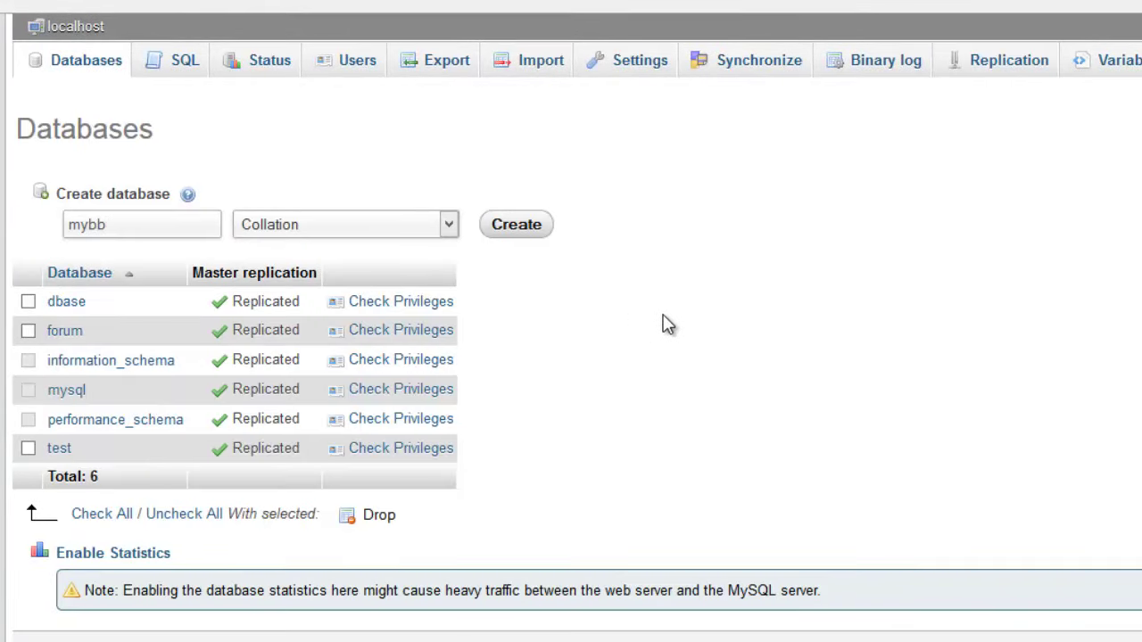
click(500, 246)
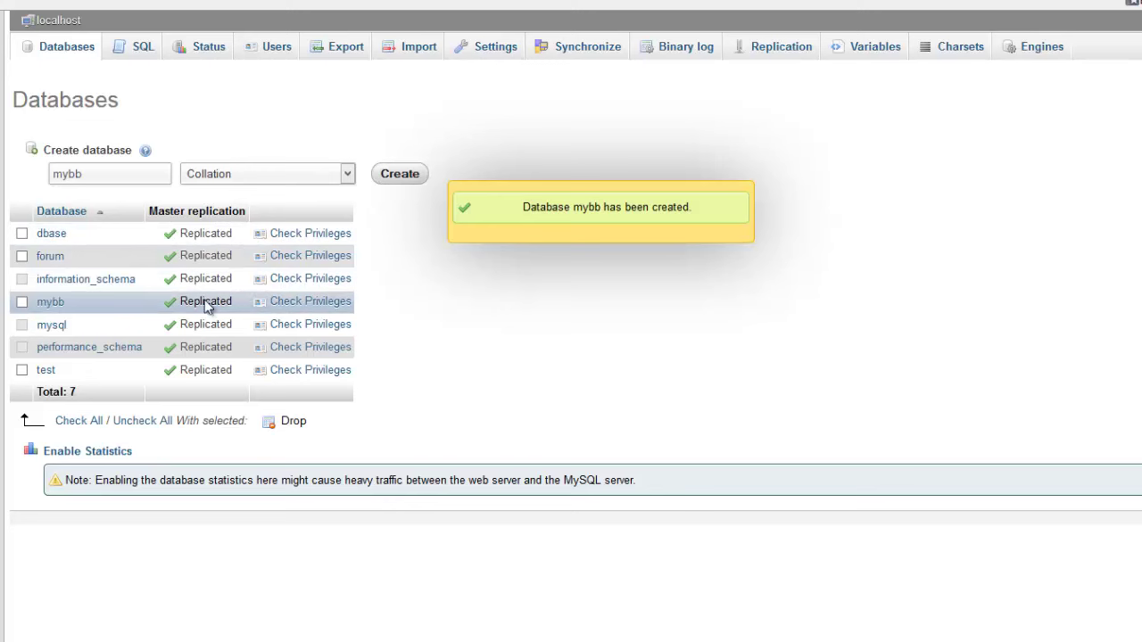
From mybb's privileges, start a new user restricted to host Local
click(292, 303)
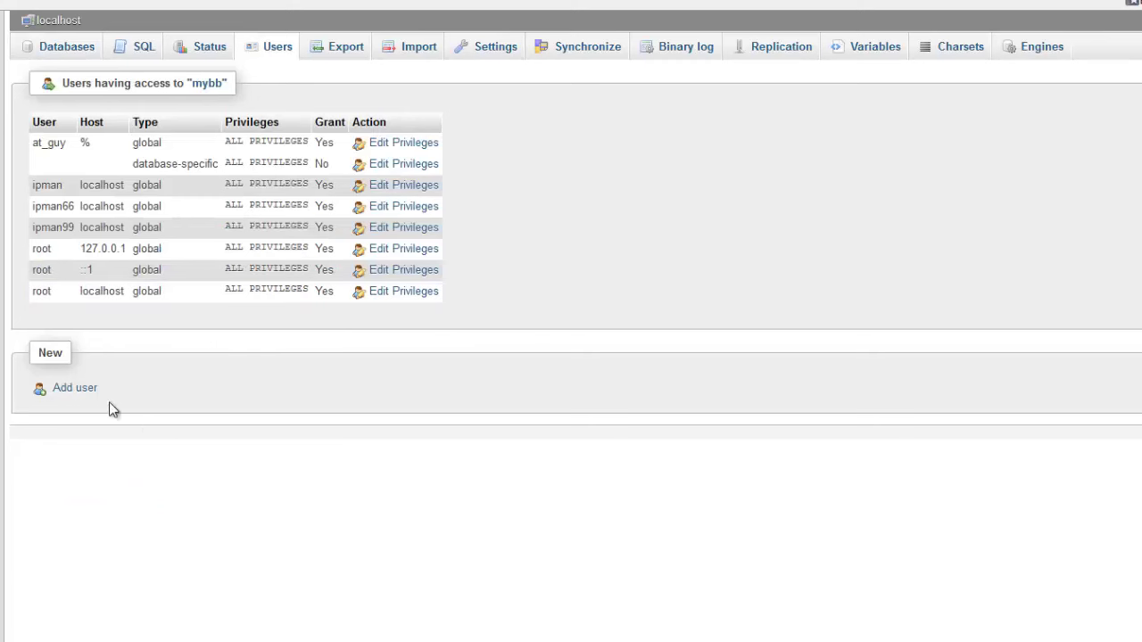
click(87, 397)
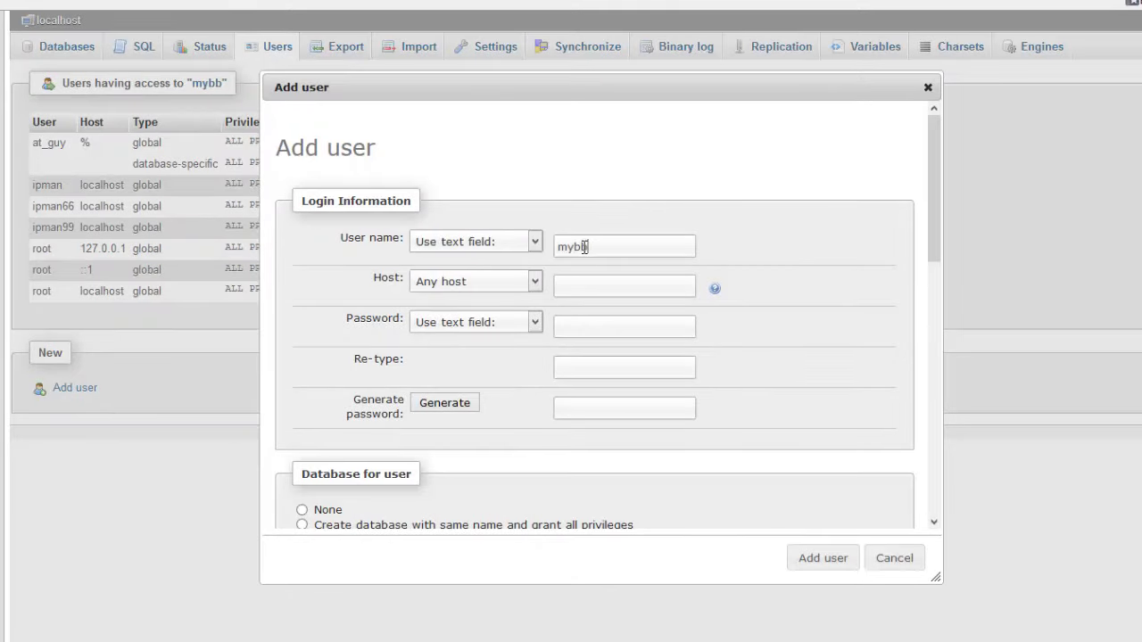
click(453, 284)
click(446, 315)
Set and confirm the user's password, check all global privileges, and create the user
click(570, 326)
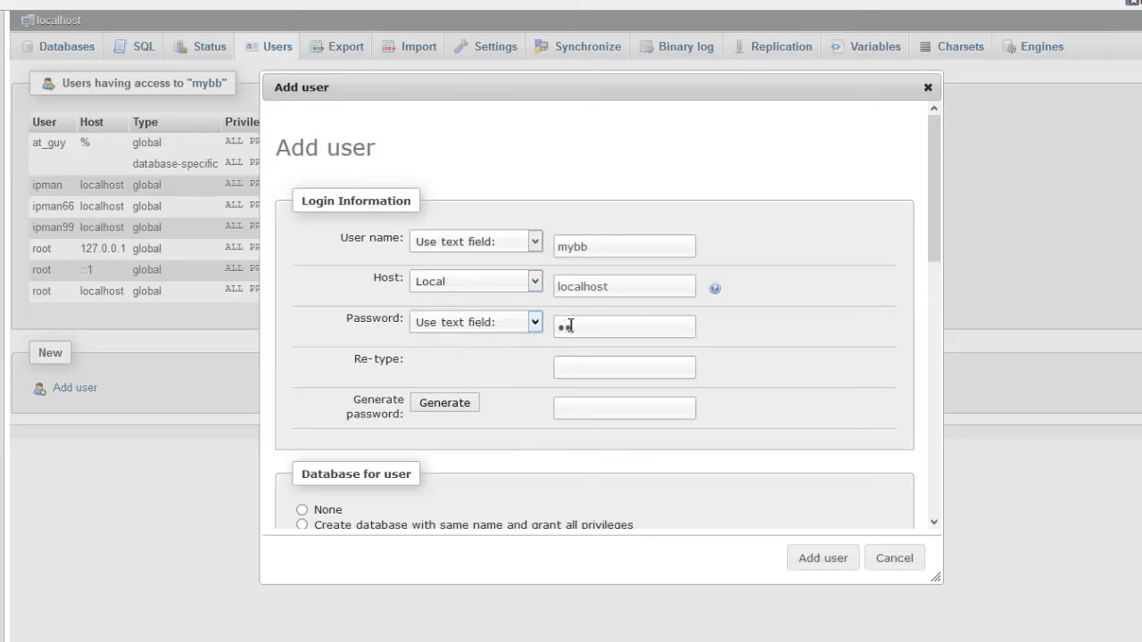
scroll(559, 326, down, 1)
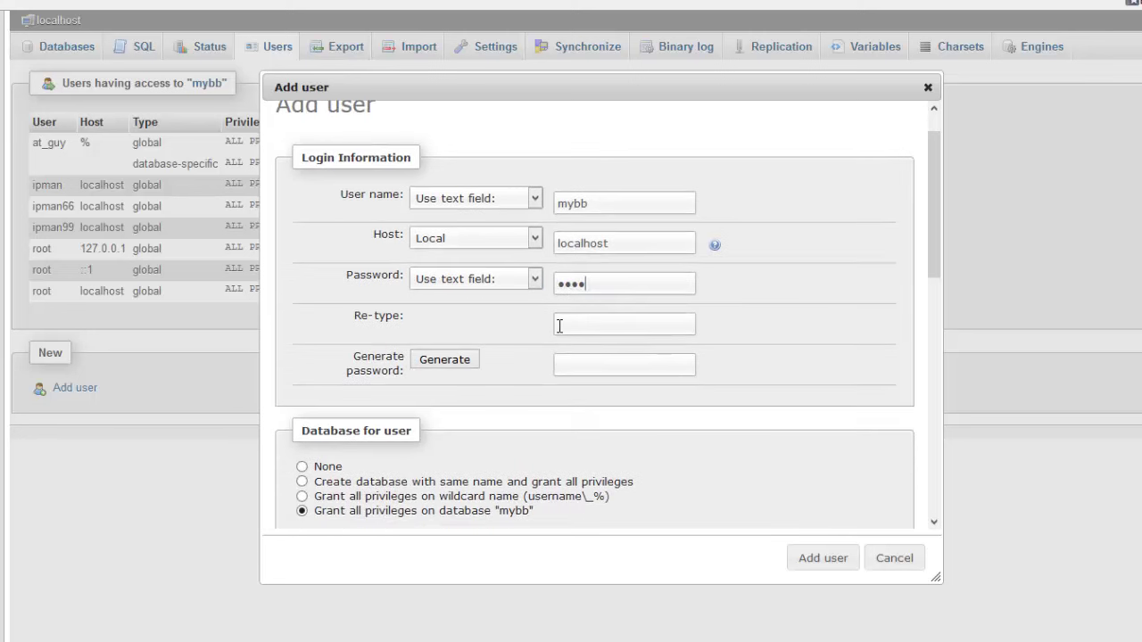
scroll(560, 326, down, 1)
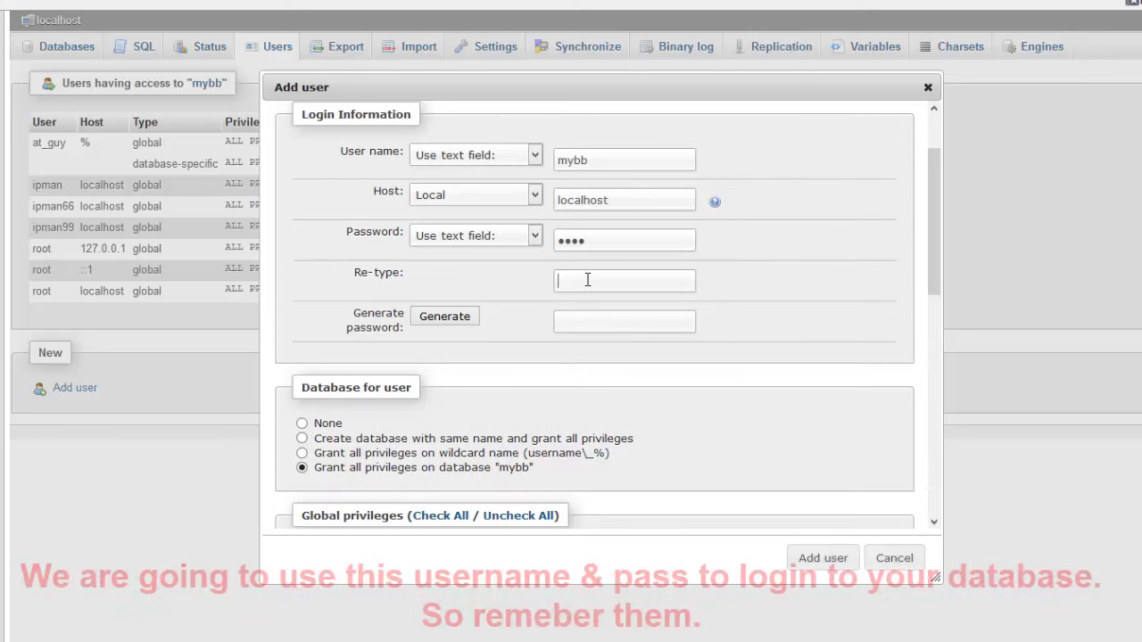
click(587, 280)
text(m)
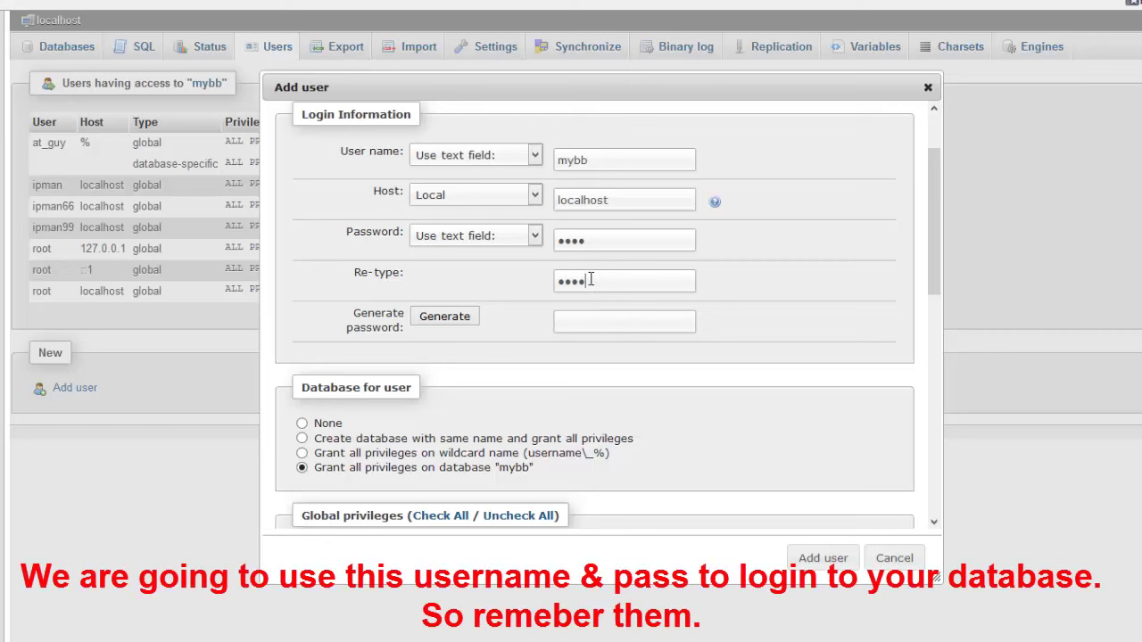
scroll(612, 272, down, 7)
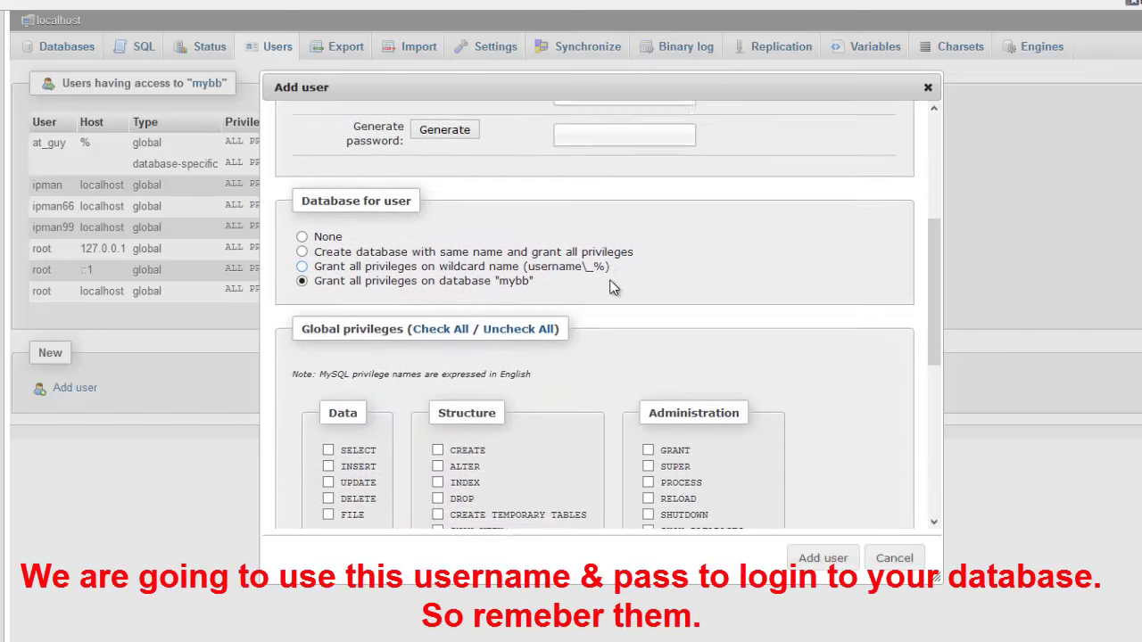
click(437, 214)
scroll(492, 267, down, 4)
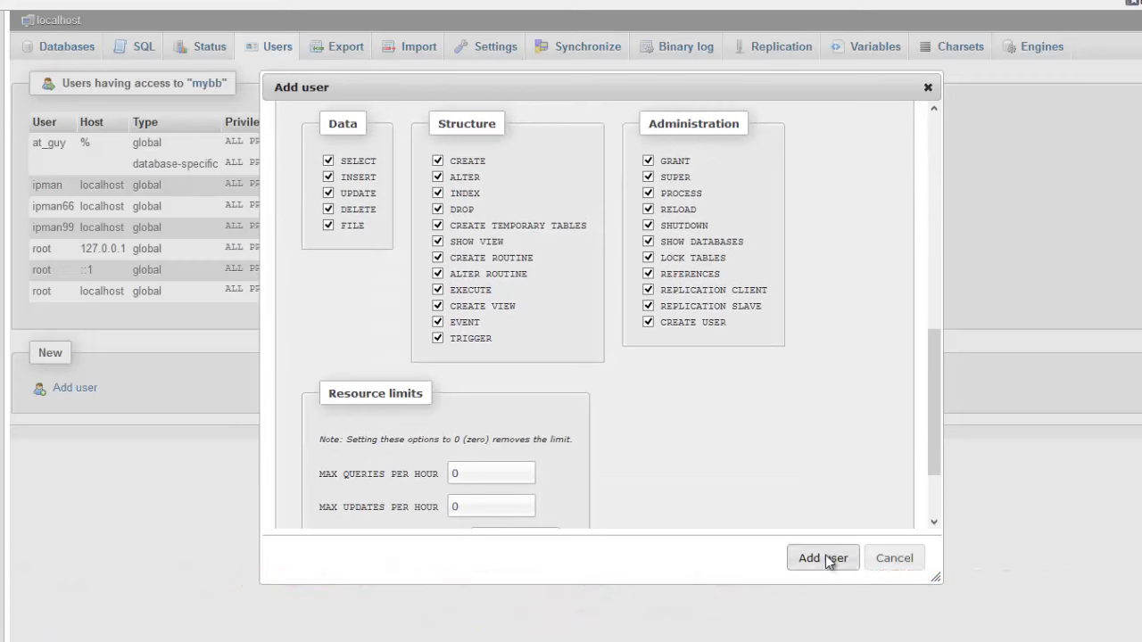
click(823, 557)
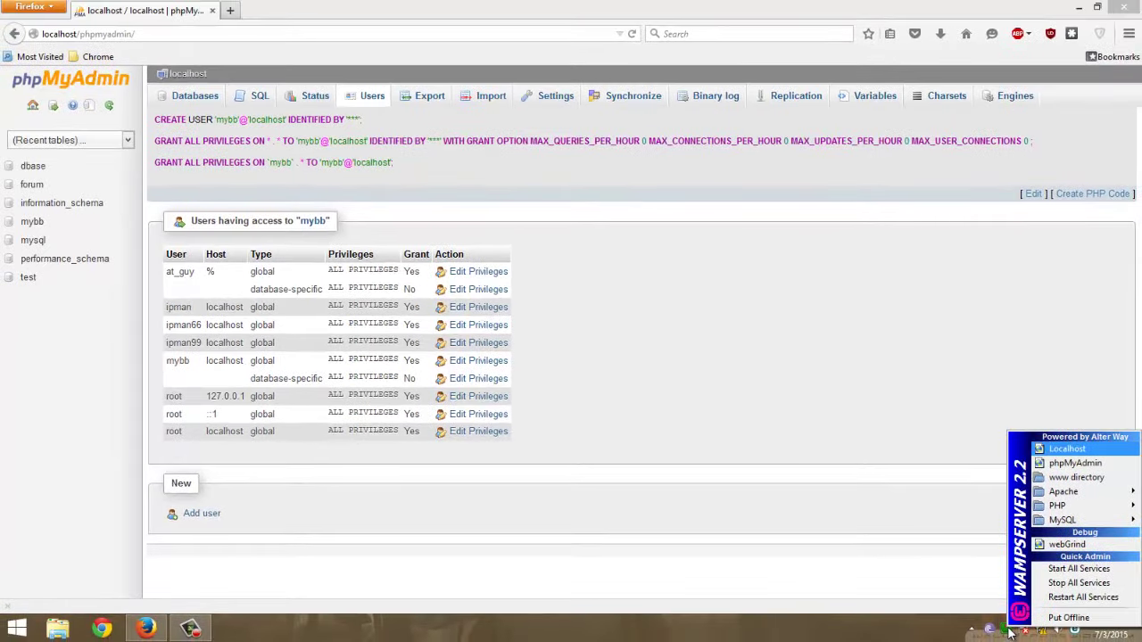
Open localhost and its mybb/ folder to load the MyBB Installation Wizard
key(Return)
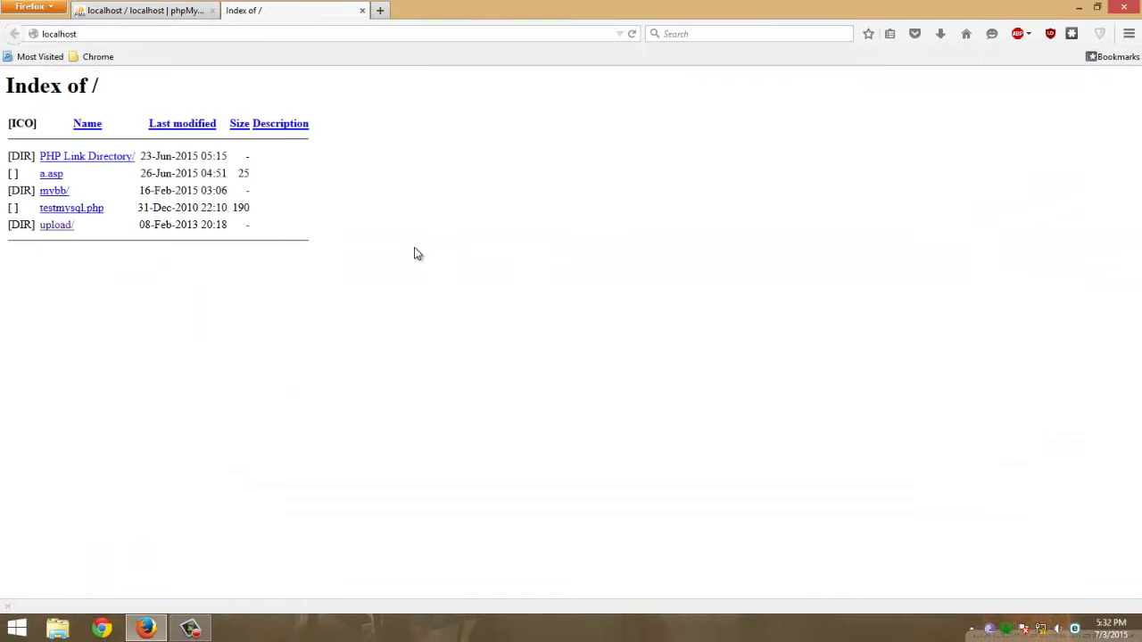
click(54, 191)
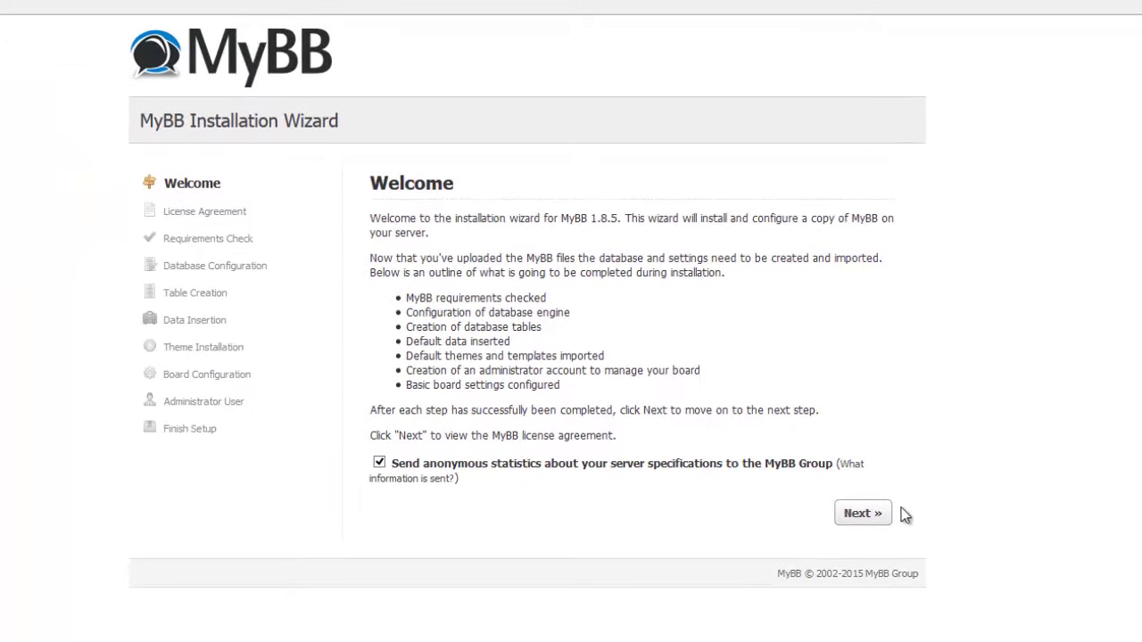
Advance past the Welcome, License Agreement and Requirements Check pages
click(870, 515)
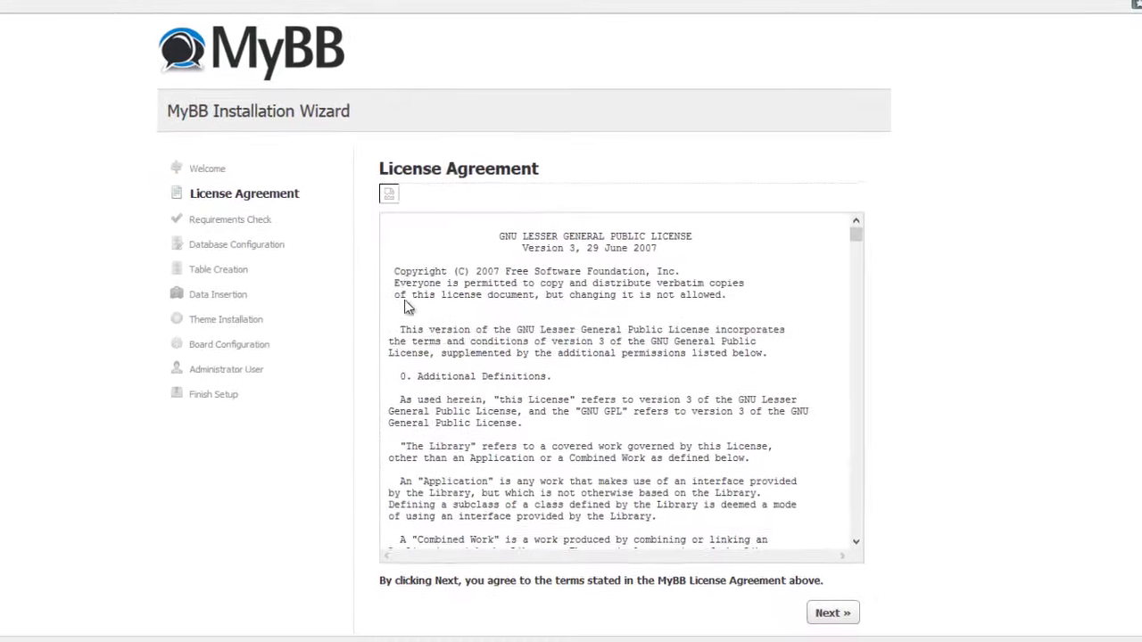
scroll(807, 446, down, 1)
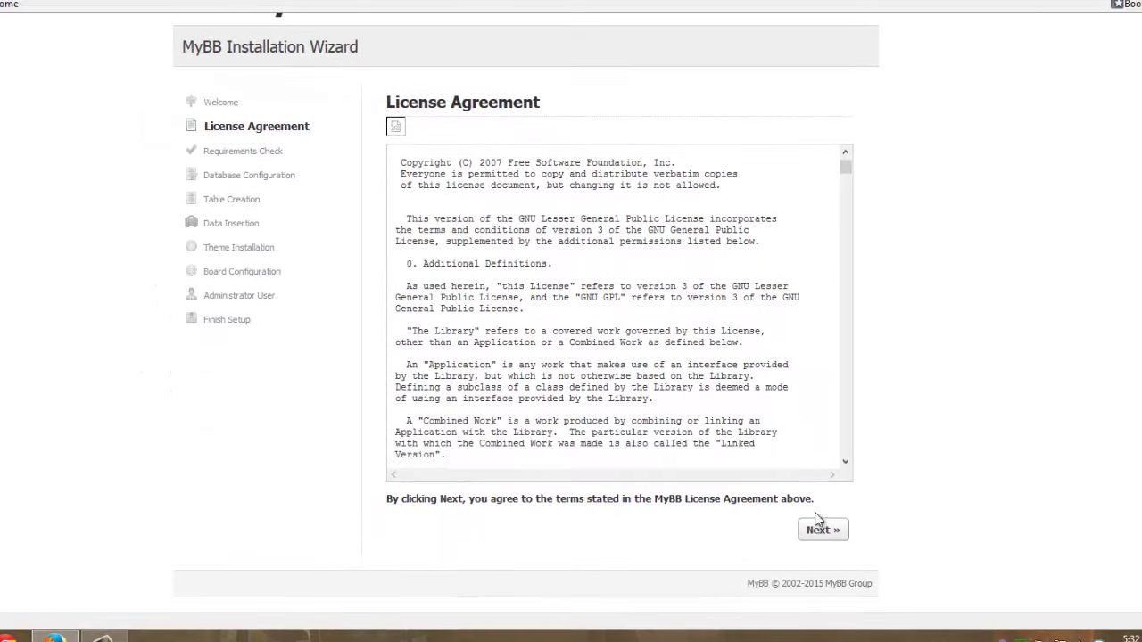
click(814, 530)
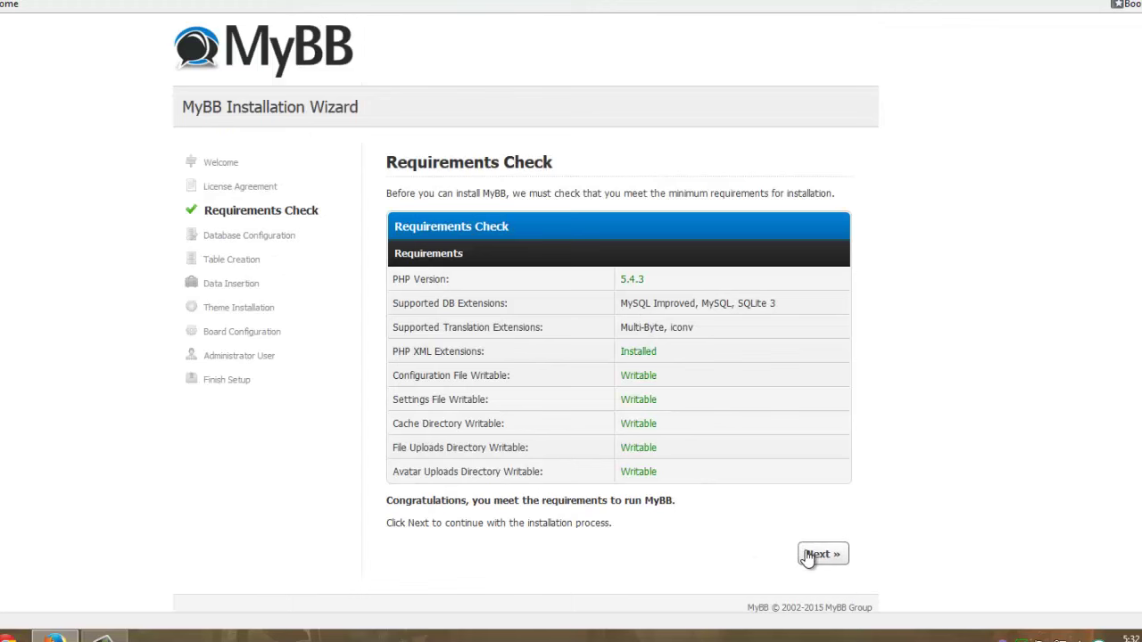
click(807, 554)
Enter database user mybb, its password and database name mybb, then submit
scroll(454, 286, down, 2)
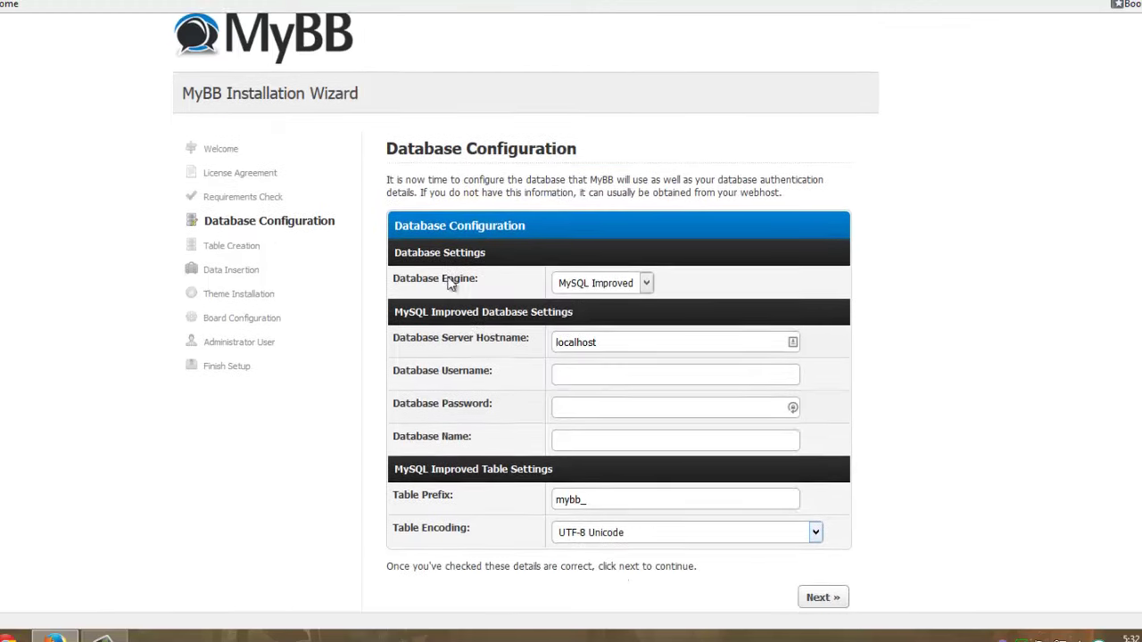
click(576, 304)
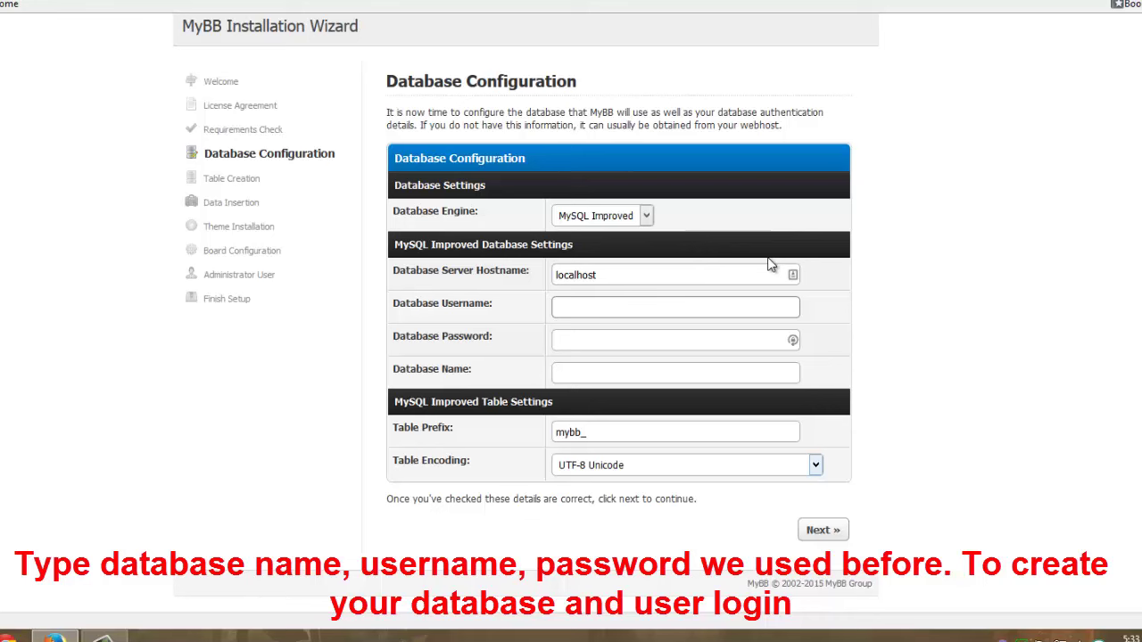
text(mybb)
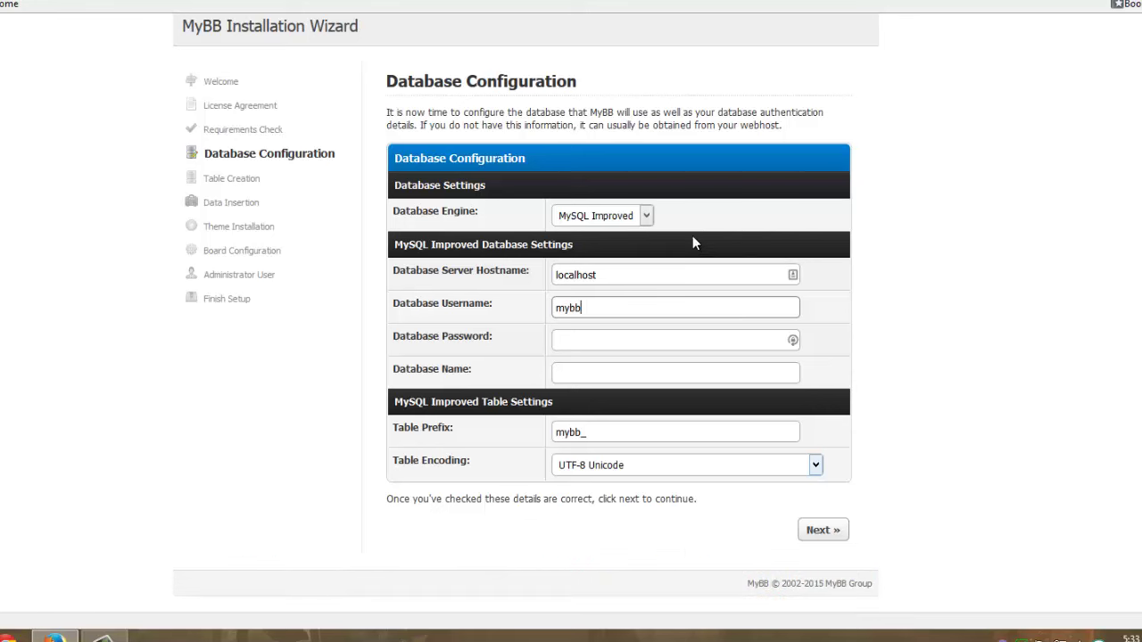
key(Tab)
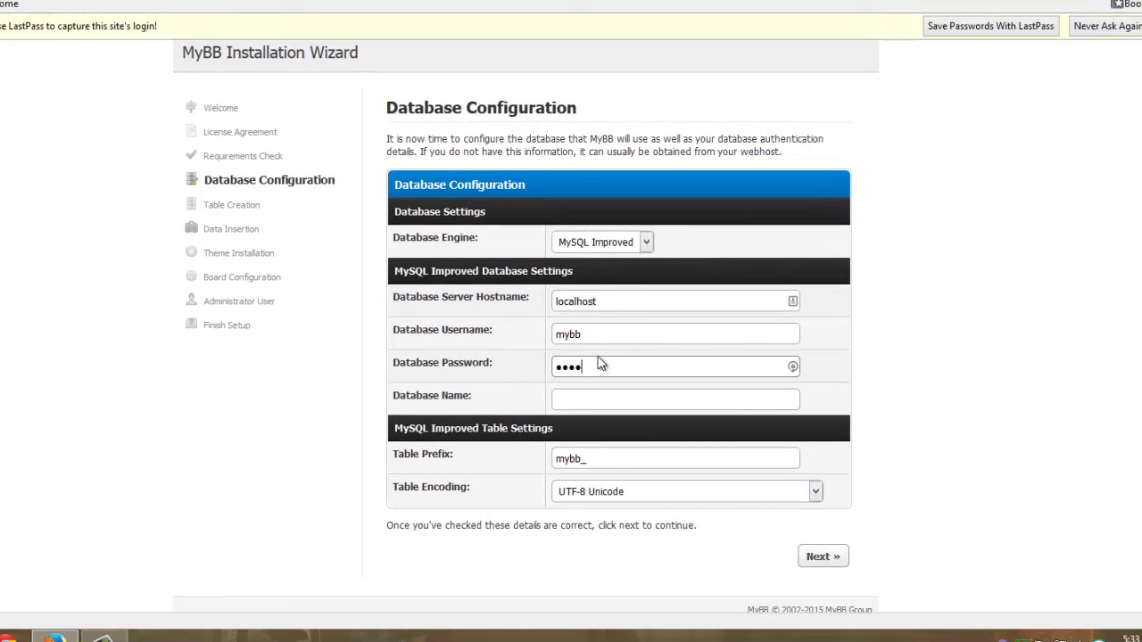
click(589, 398)
text(mybb)
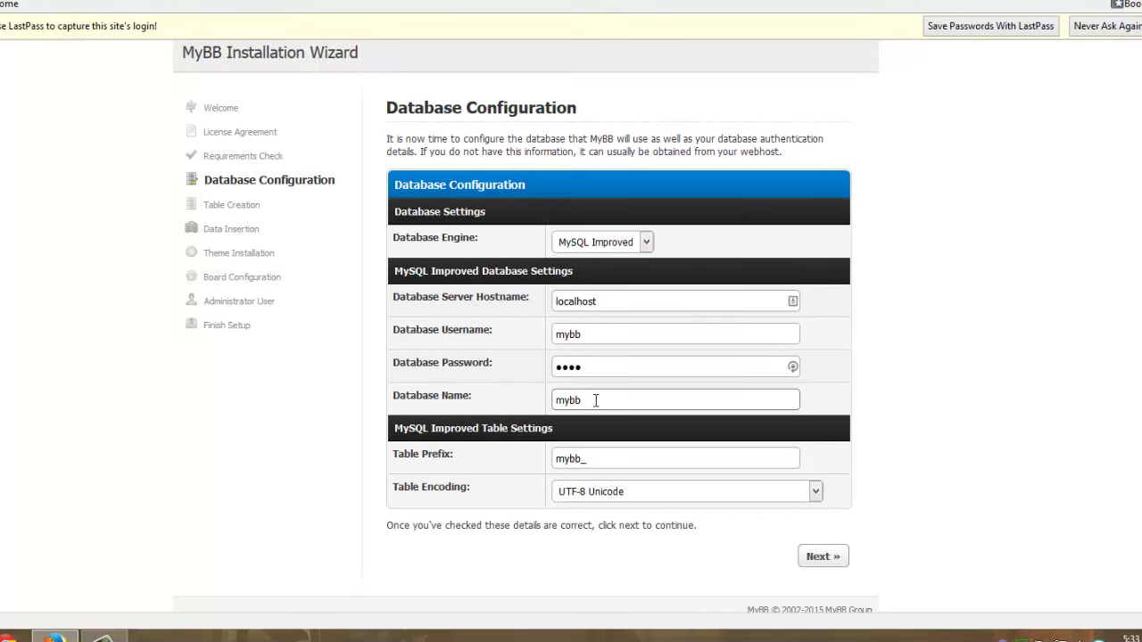
scroll(596, 401, down, 1)
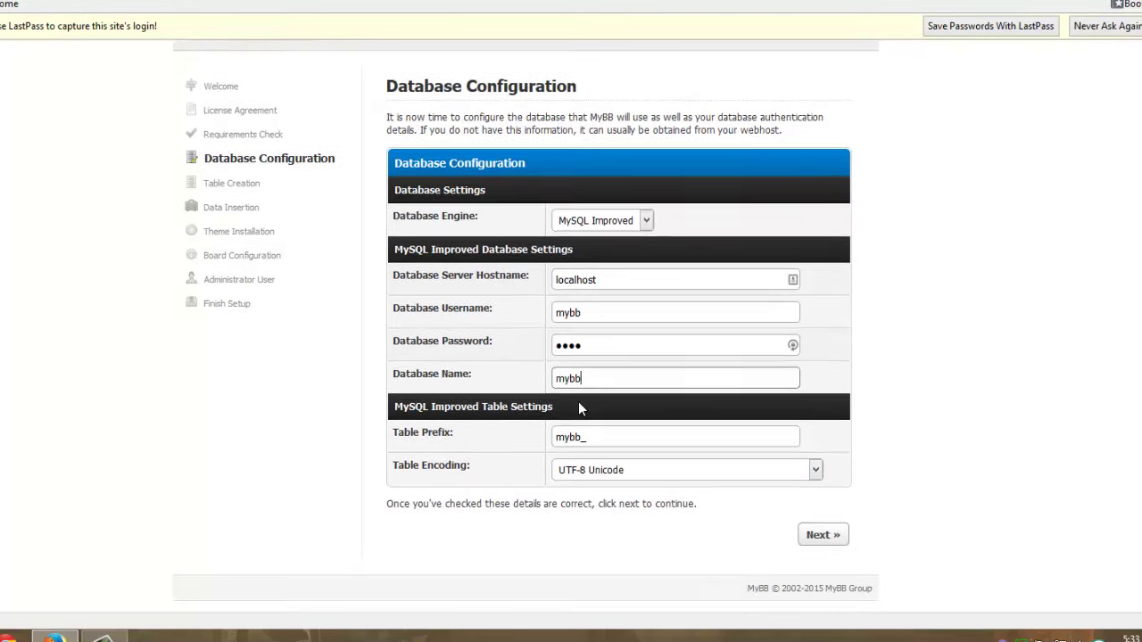
click(832, 530)
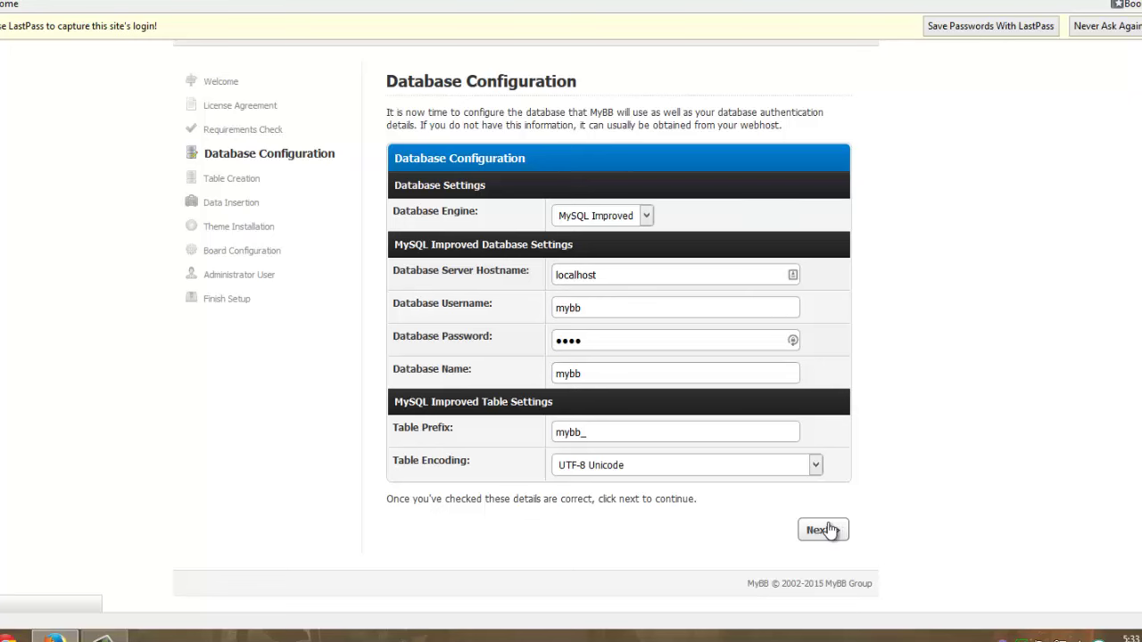
Advance past table creation and default data insertion to the theme installation step
click(823, 530)
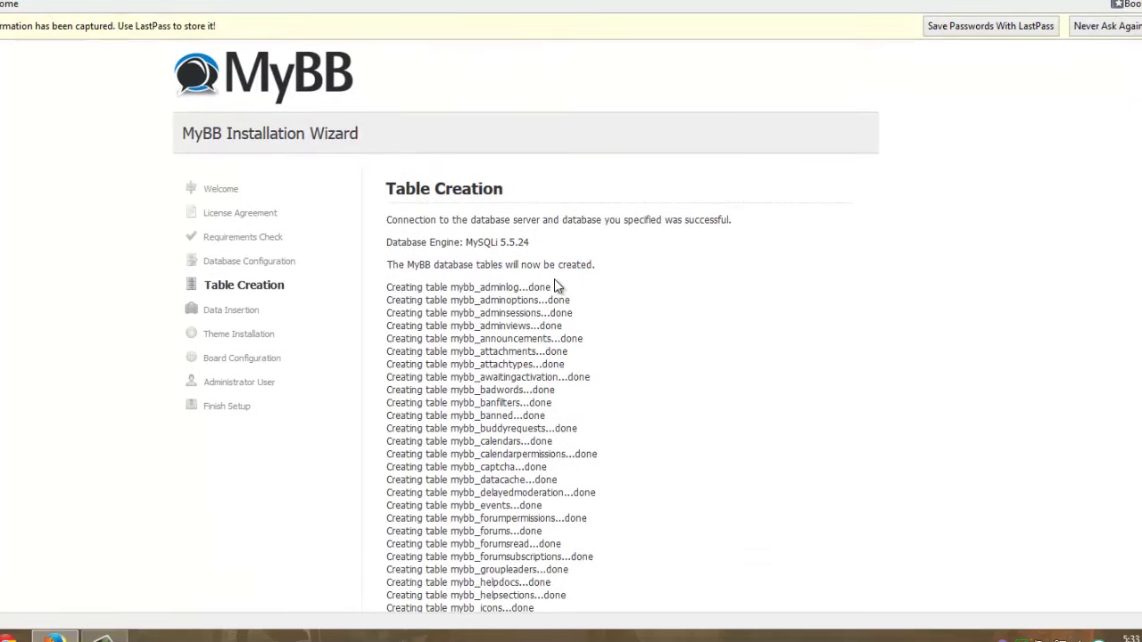
scroll(479, 261, down, 3)
scroll(479, 260, down, 5)
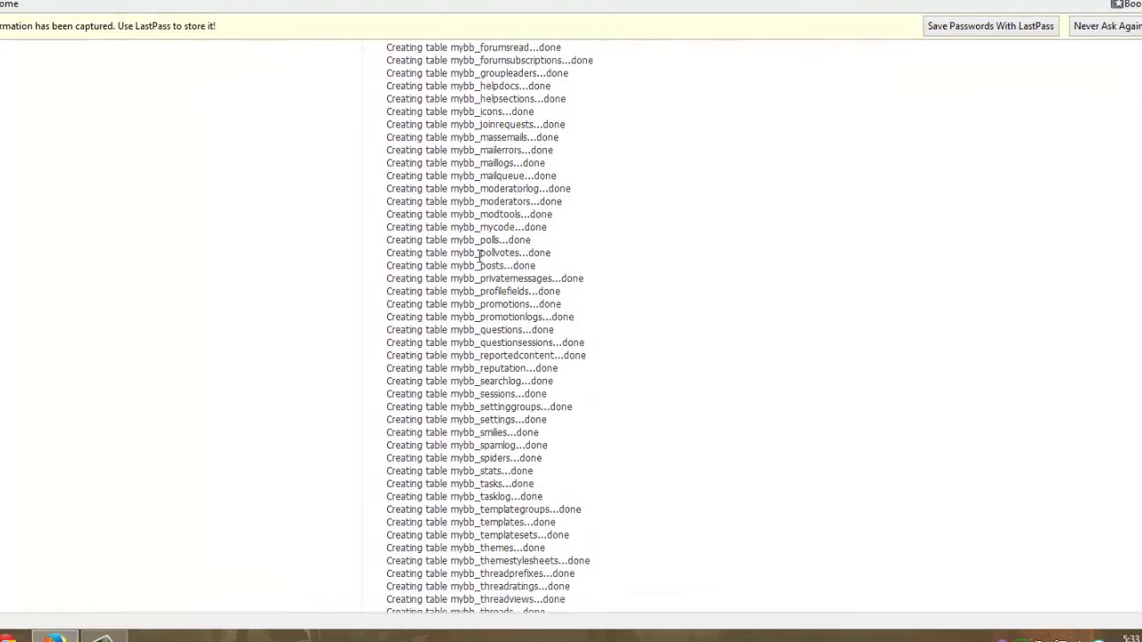
click(822, 530)
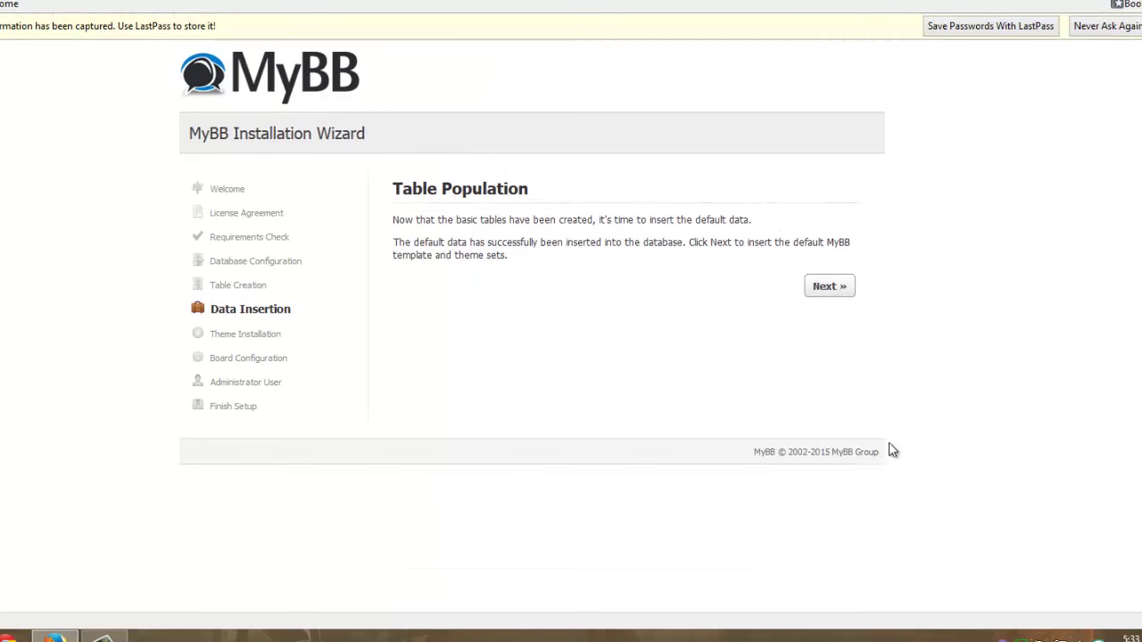
click(1119, 26)
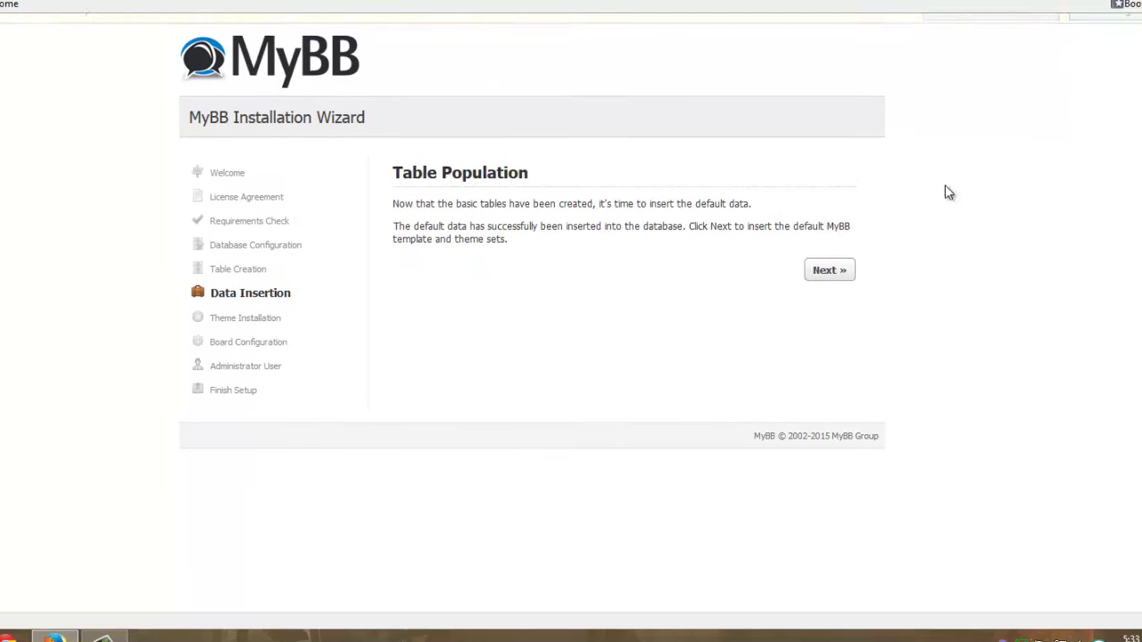
click(839, 267)
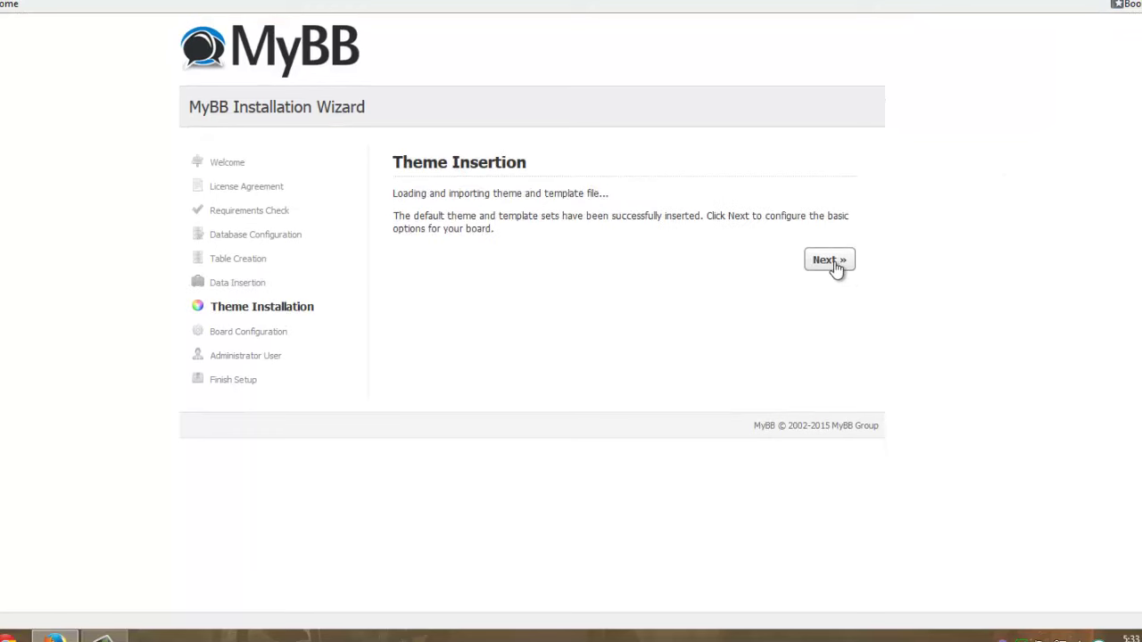
Replace the Forum Name 'Forums' with 'Your Forum' and submit the board settings
click(829, 262)
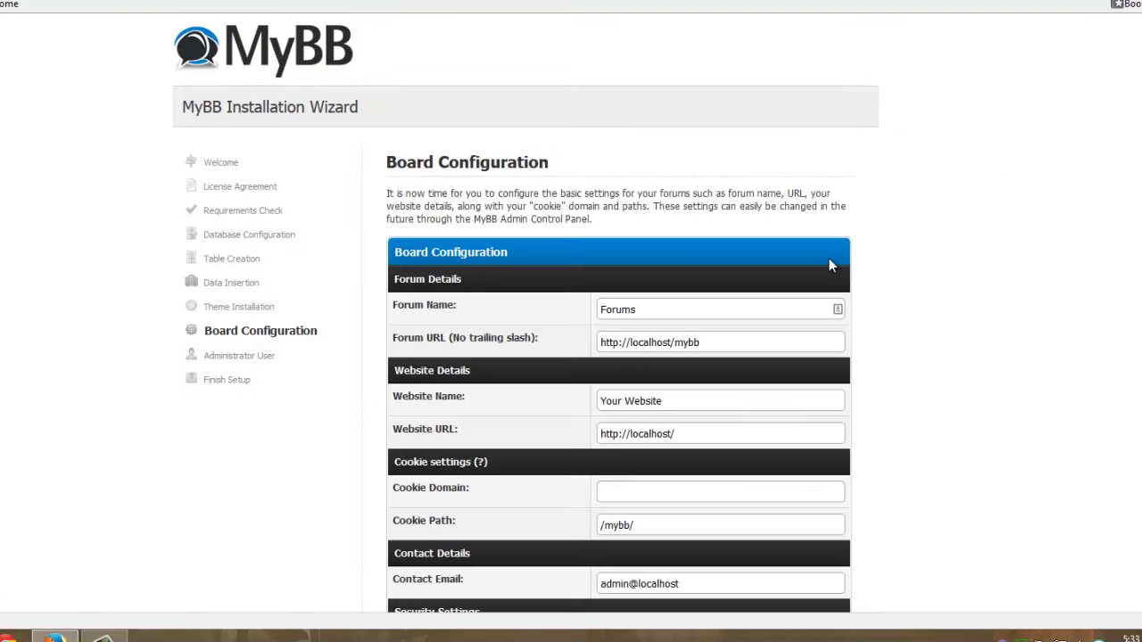
scroll(749, 265, down, 2)
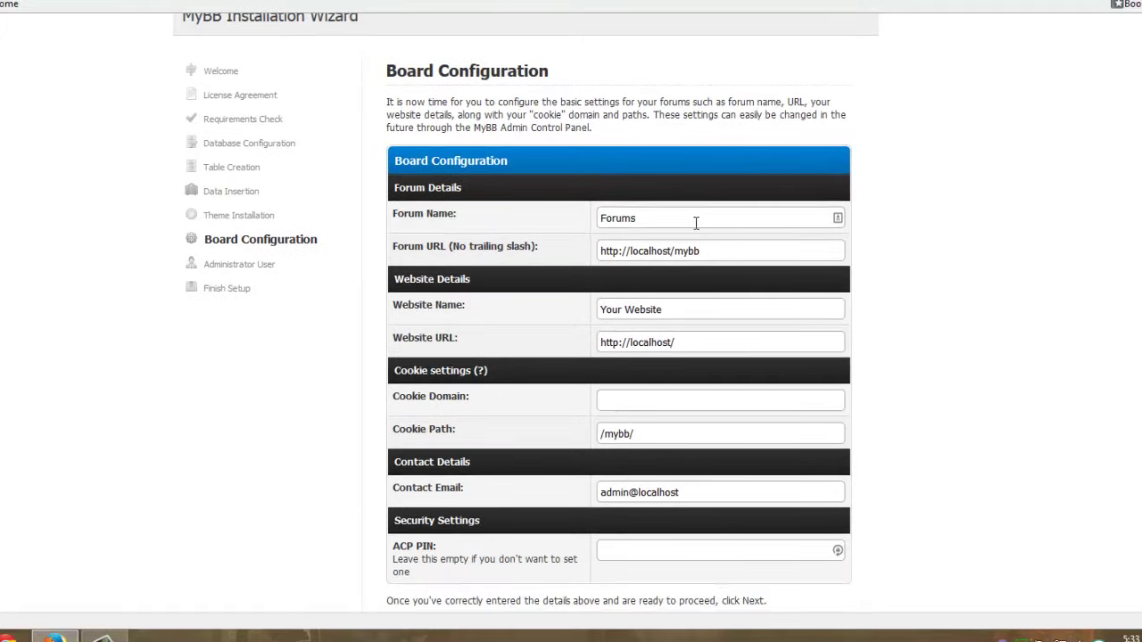
double_click(696, 221)
text(Your F)
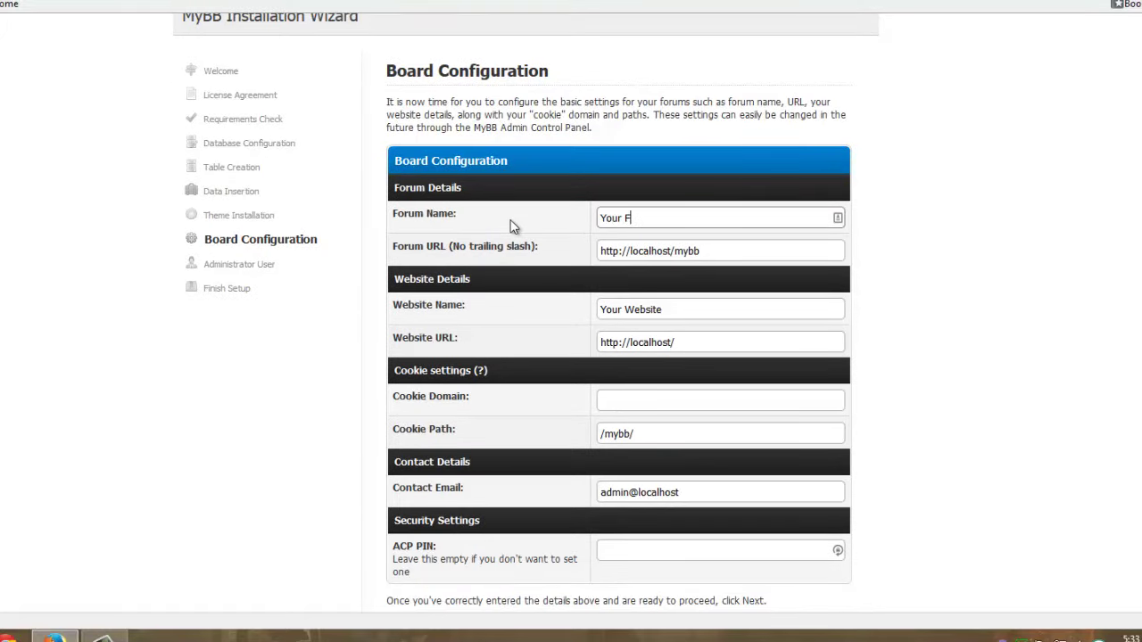
text(orum)
scroll(523, 357, down, 2)
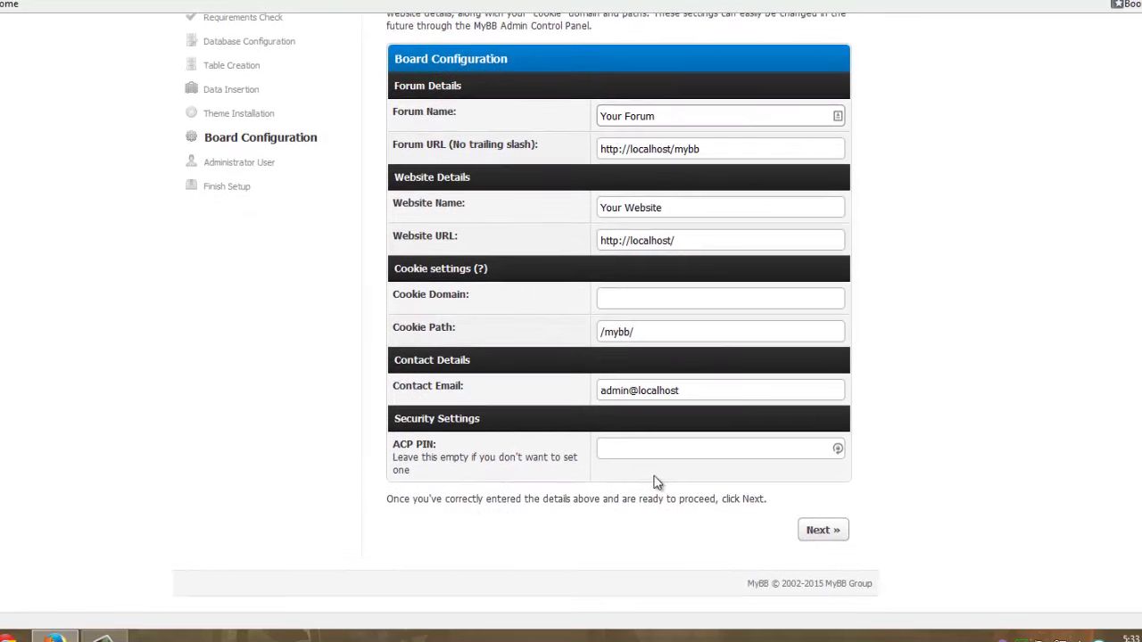
click(823, 531)
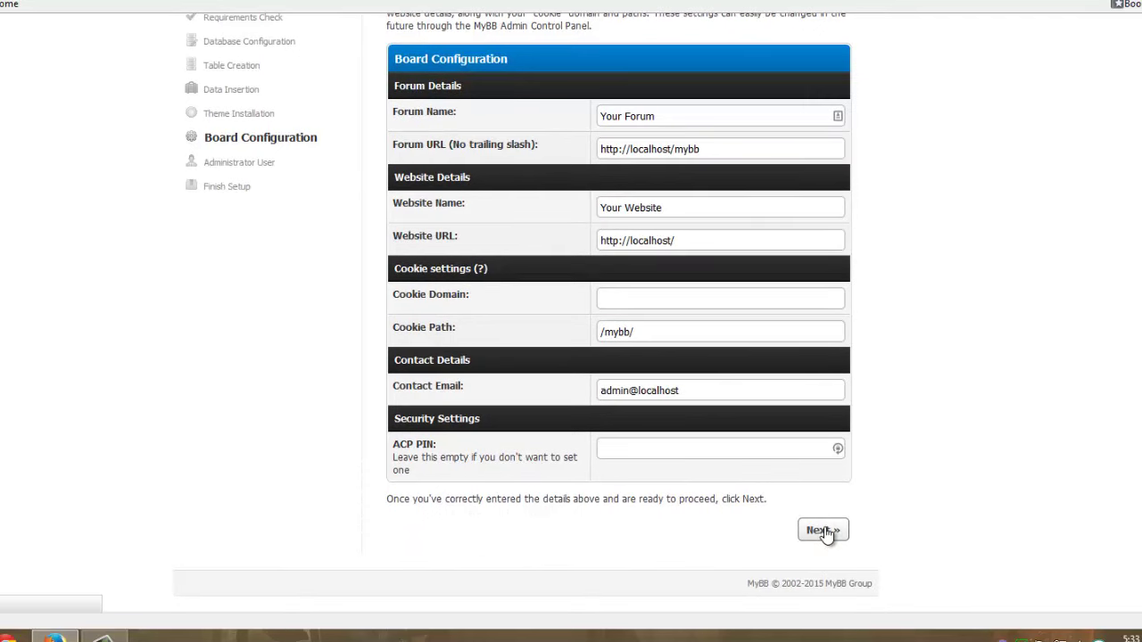
scroll(632, 327, down, 1)
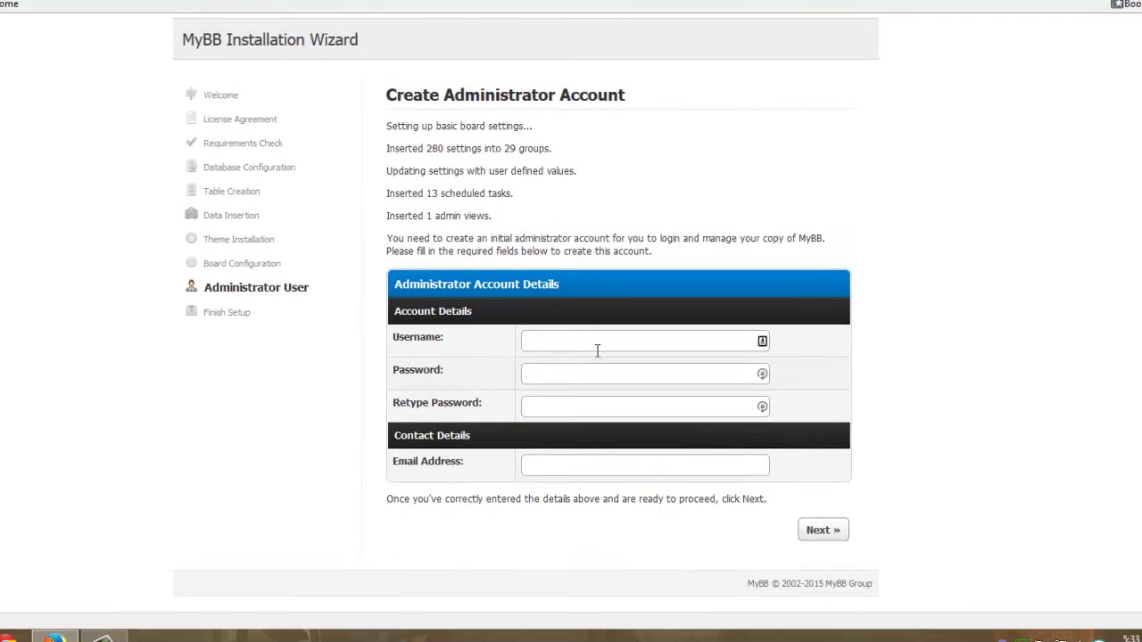
Enter the administrator username, password twice and e-mail address, then submit the account
click(598, 349)
text(mybb)
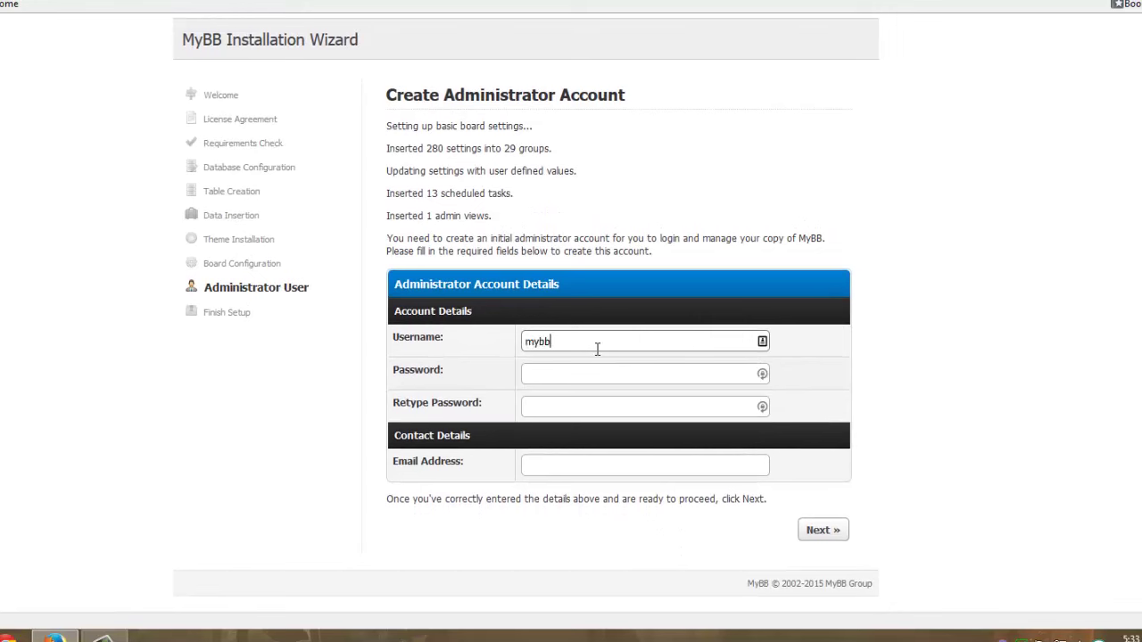
click(610, 373)
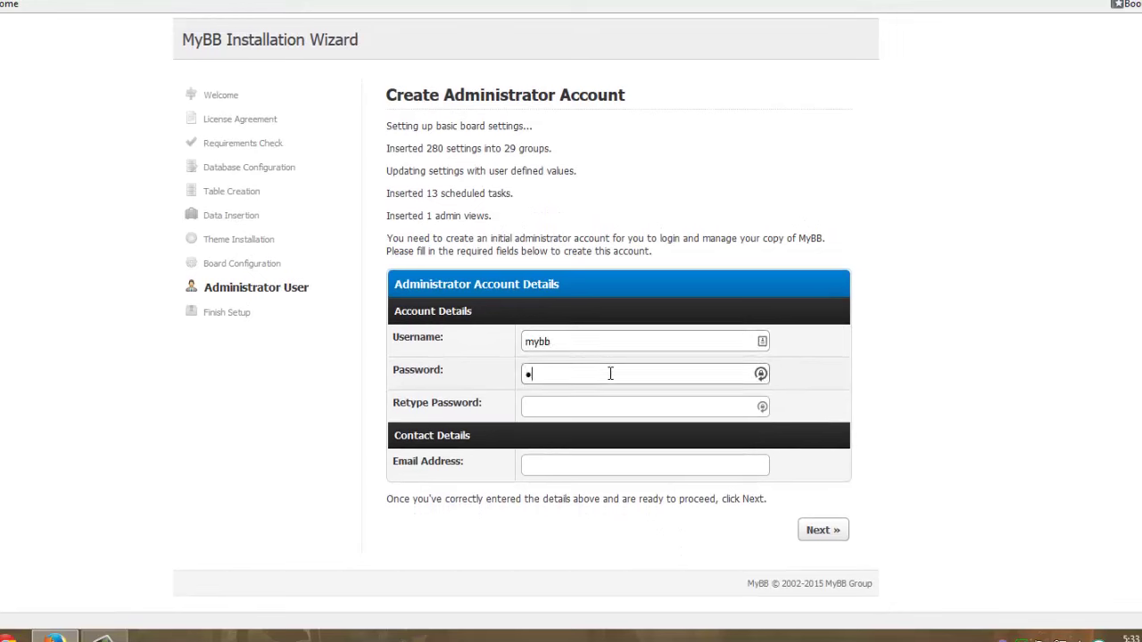
text(mybb)
click(612, 406)
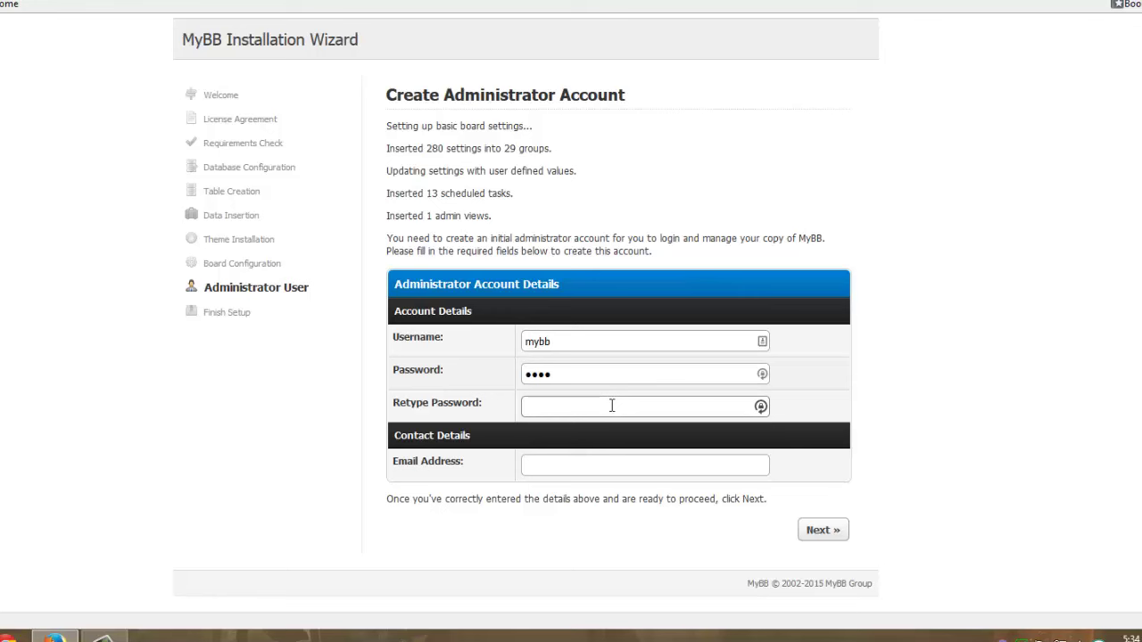
text(mybb)
click(823, 530)
click(664, 466)
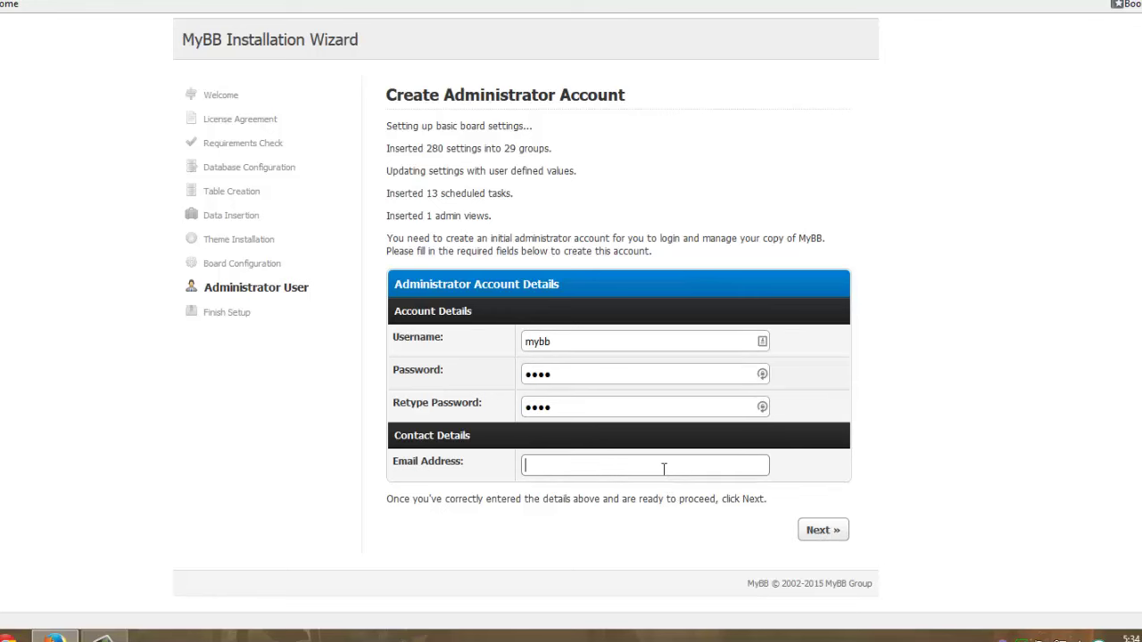
click(817, 532)
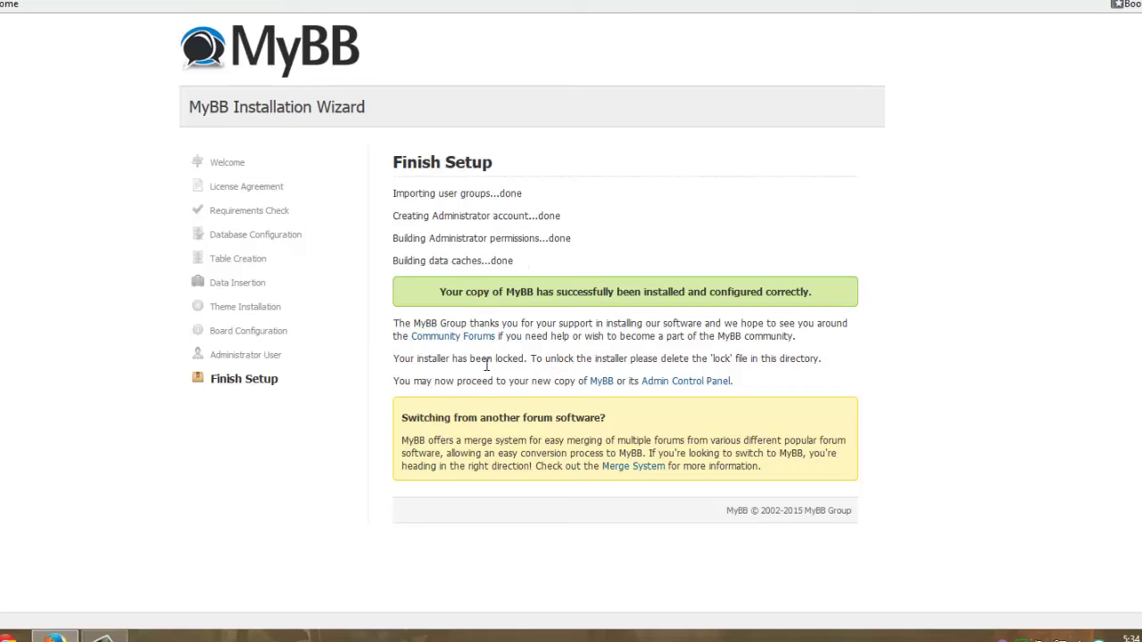
Open the Admin Control Panel login page and sign in with the administrator password
click(666, 382)
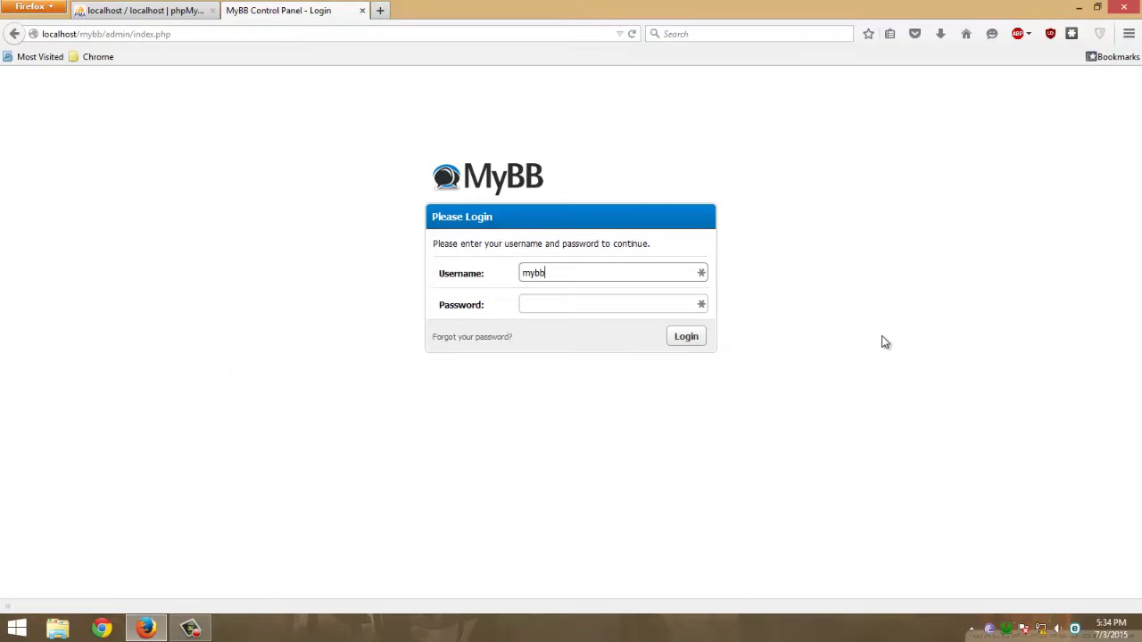
click(580, 304)
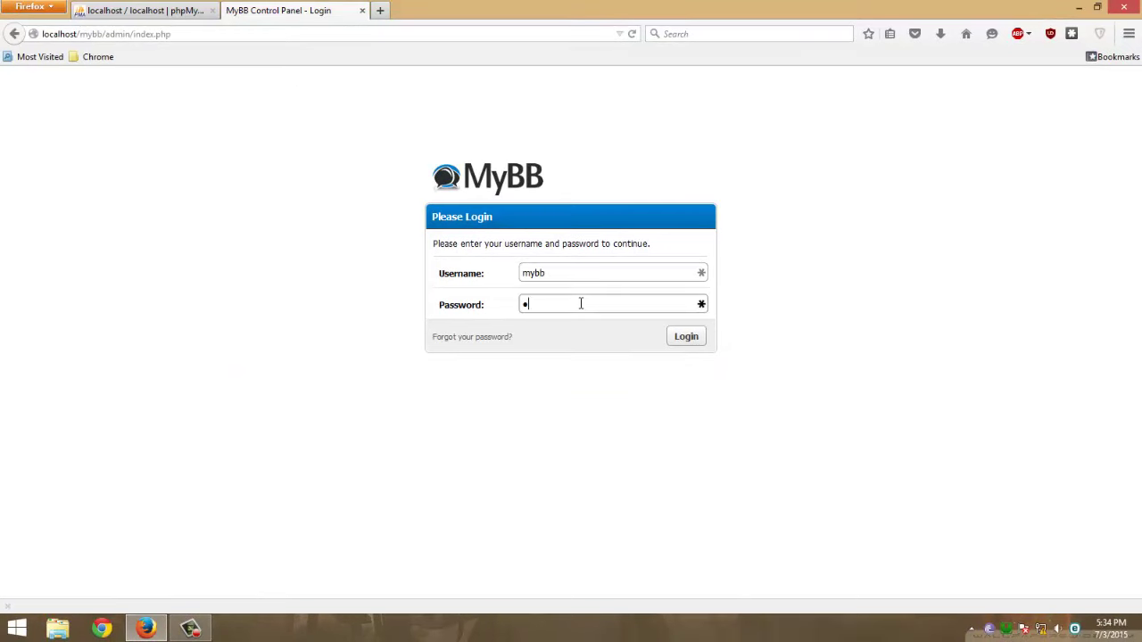
text(mybb)
click(686, 344)
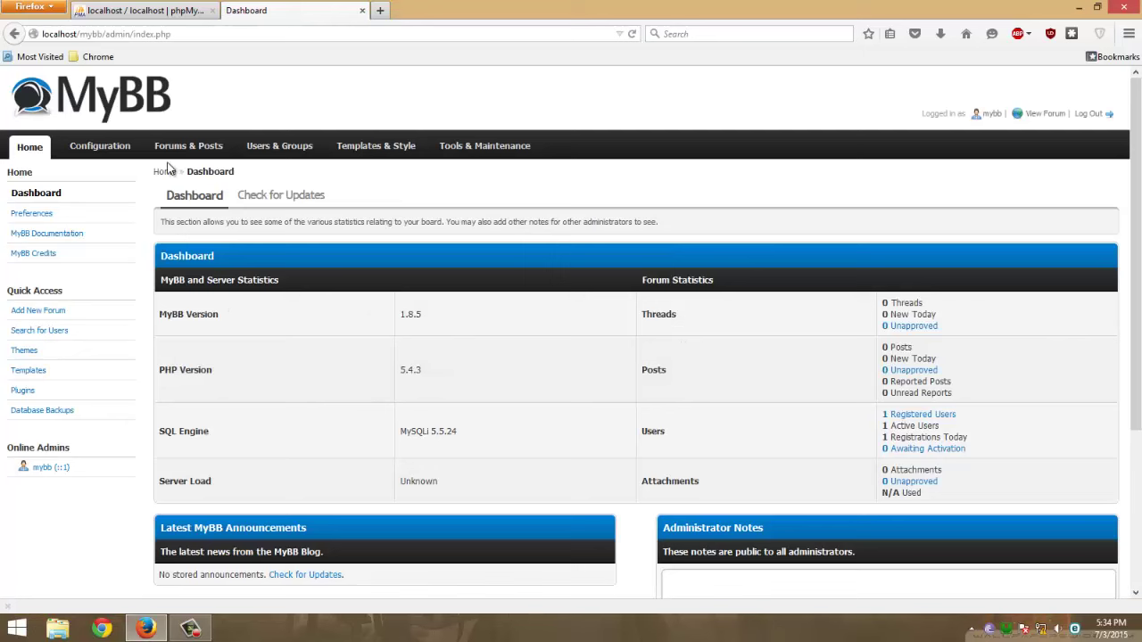
Strip admin/index.php from the address to load the forum index at localhost/mybb/
click(41, 153)
drag(107, 38, 352, 41)
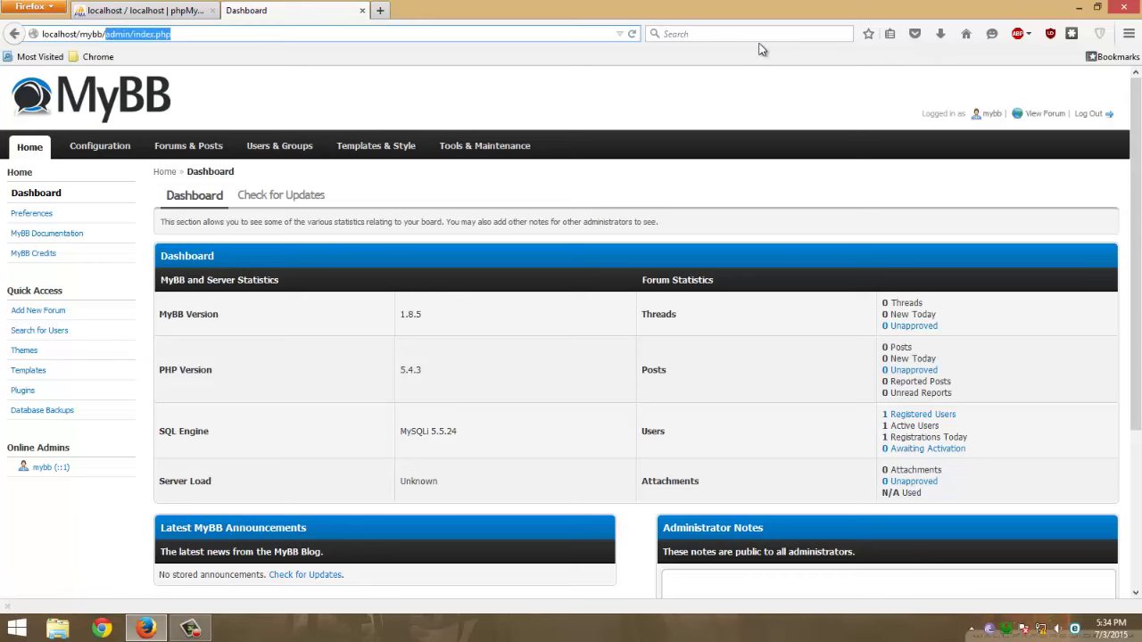
key(BackSpace)
key(Return)
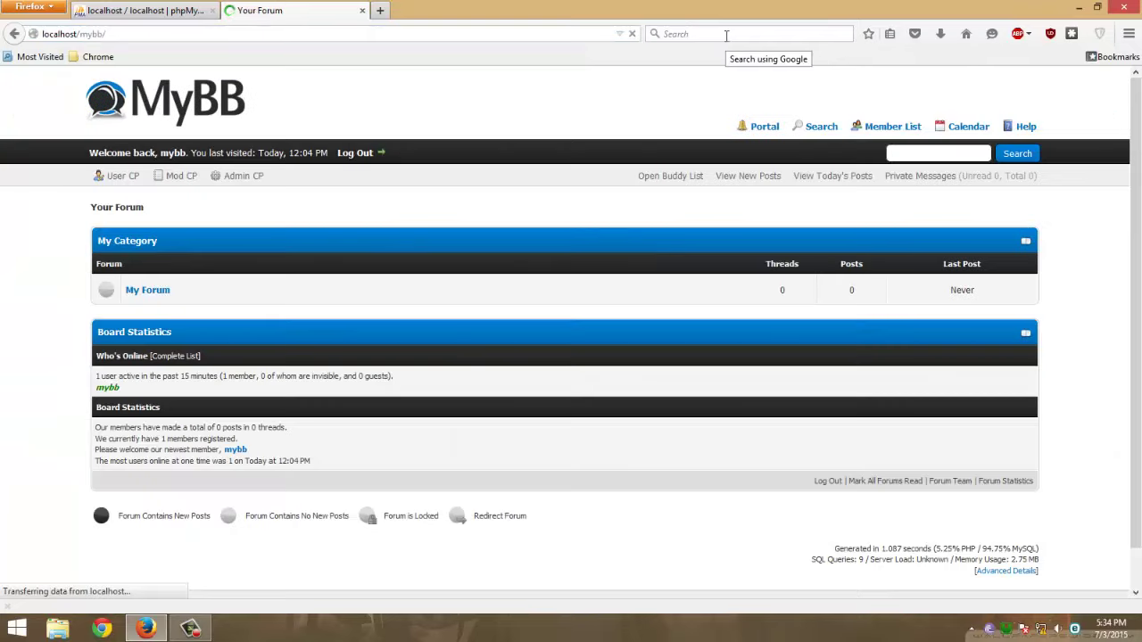